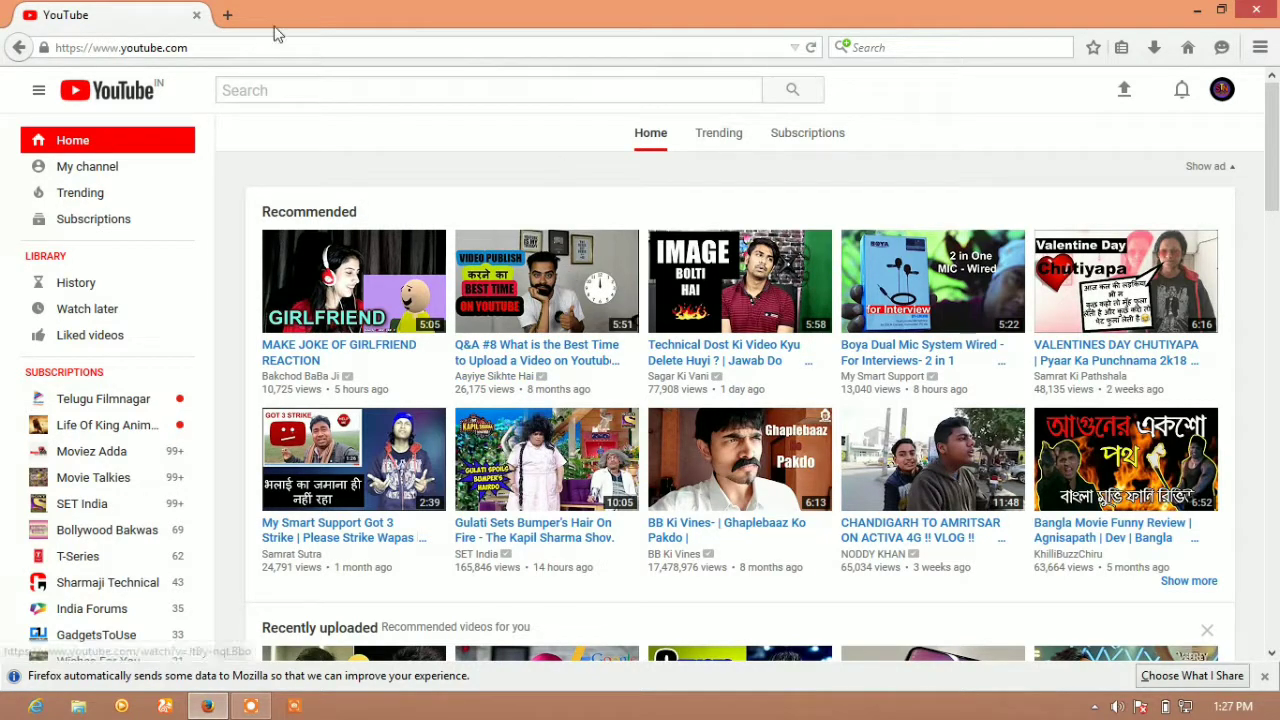
Open a new Firefox tab beside the YouTube home page
{"action": "left_click", "coordinate": [228, 15]}
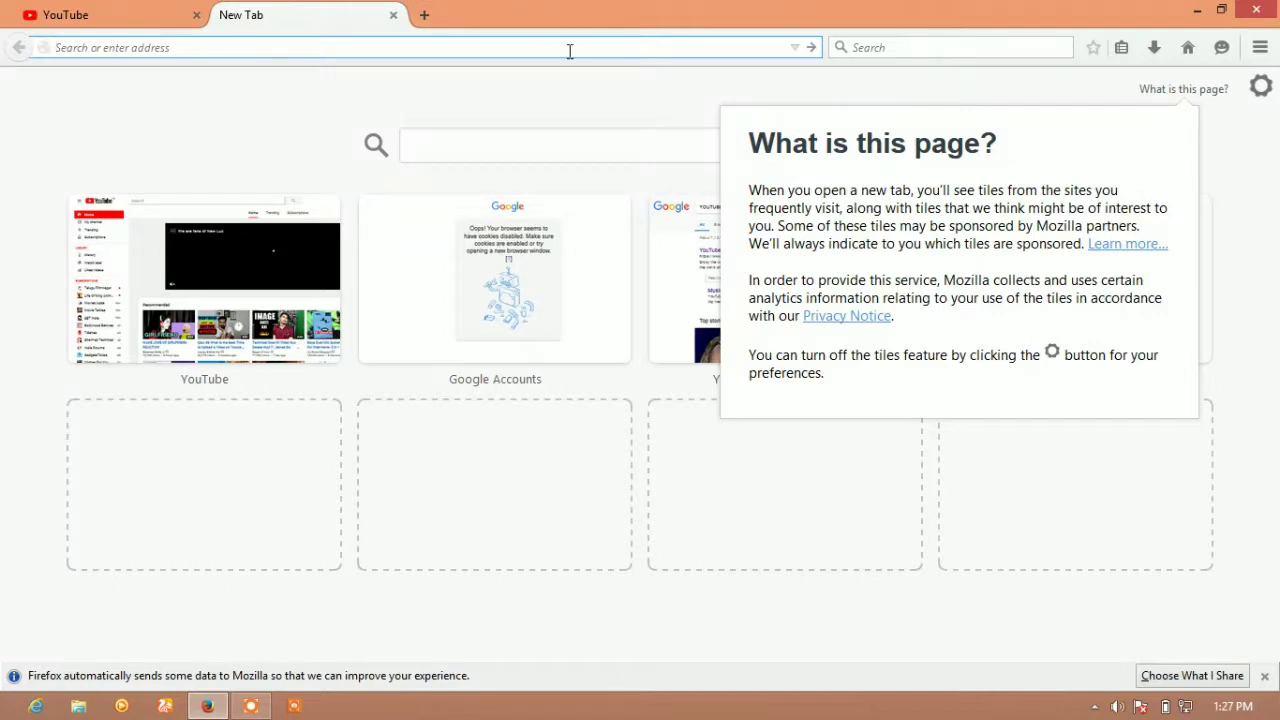
{"action": "left_click", "coordinate": [313, 47]}
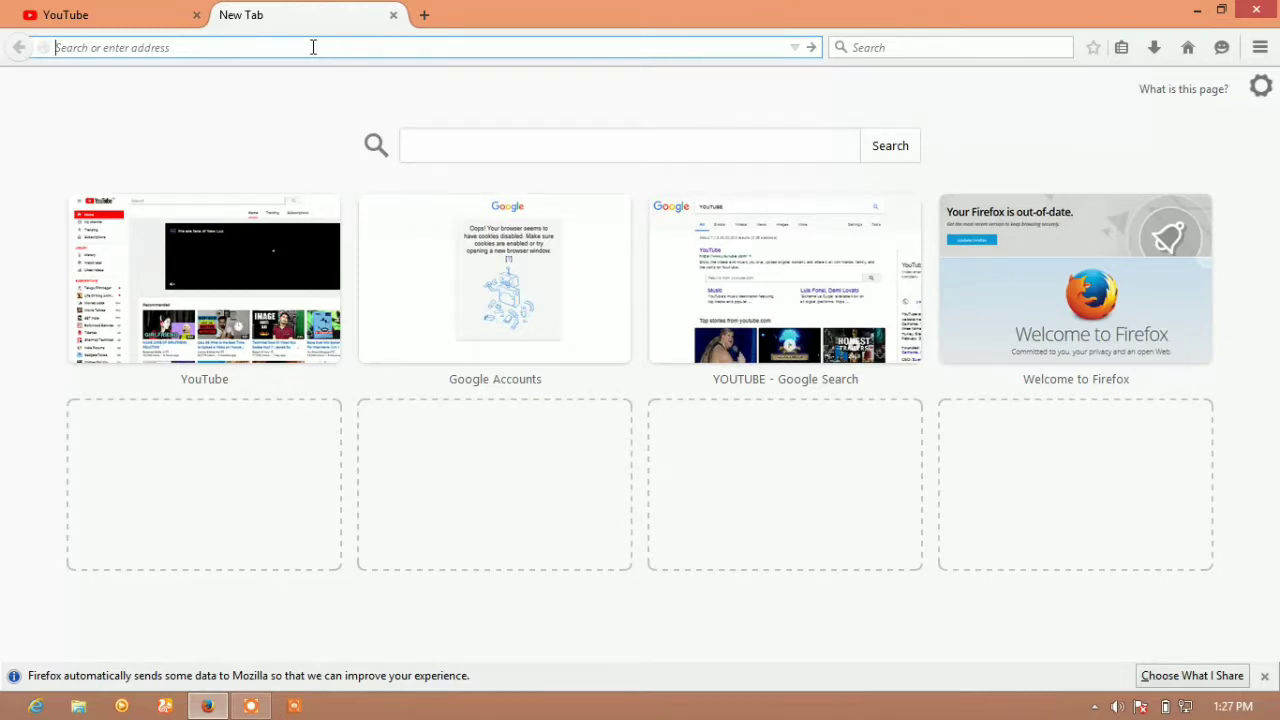
{"action": "type", "text": "www."}
{"action": "type", "text": "app"}
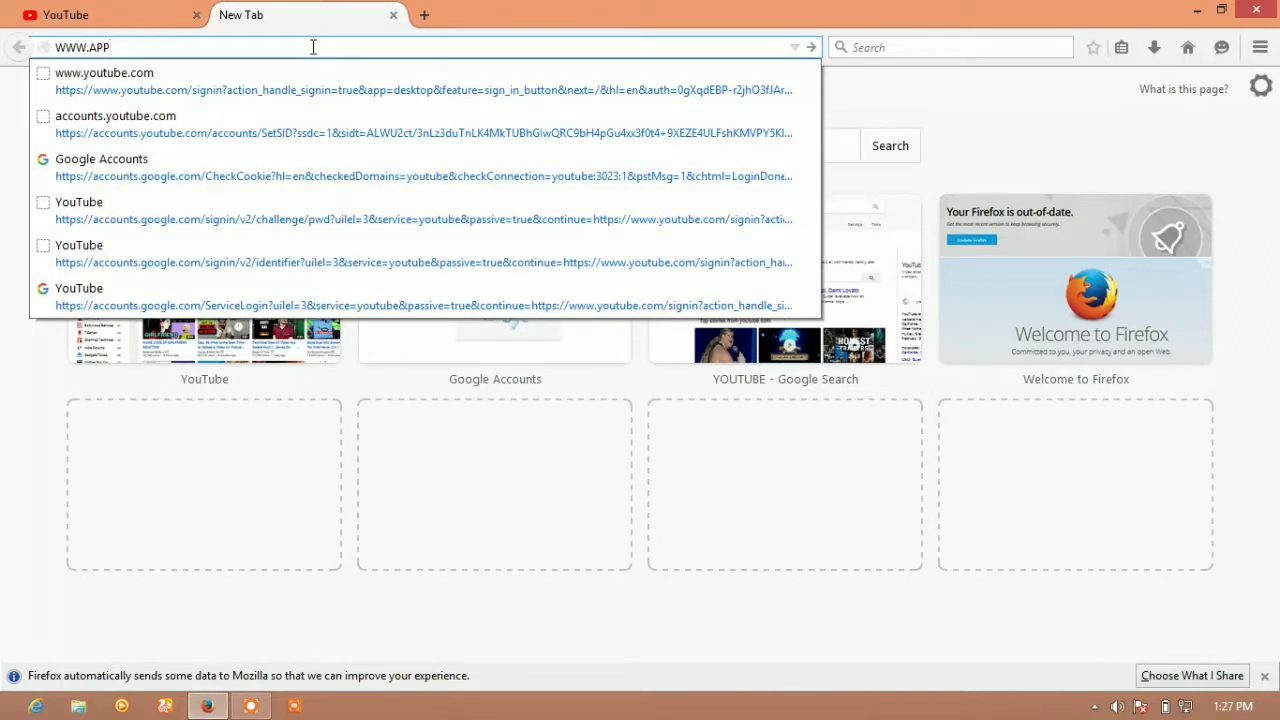
{"action": "type", "text": "S"}
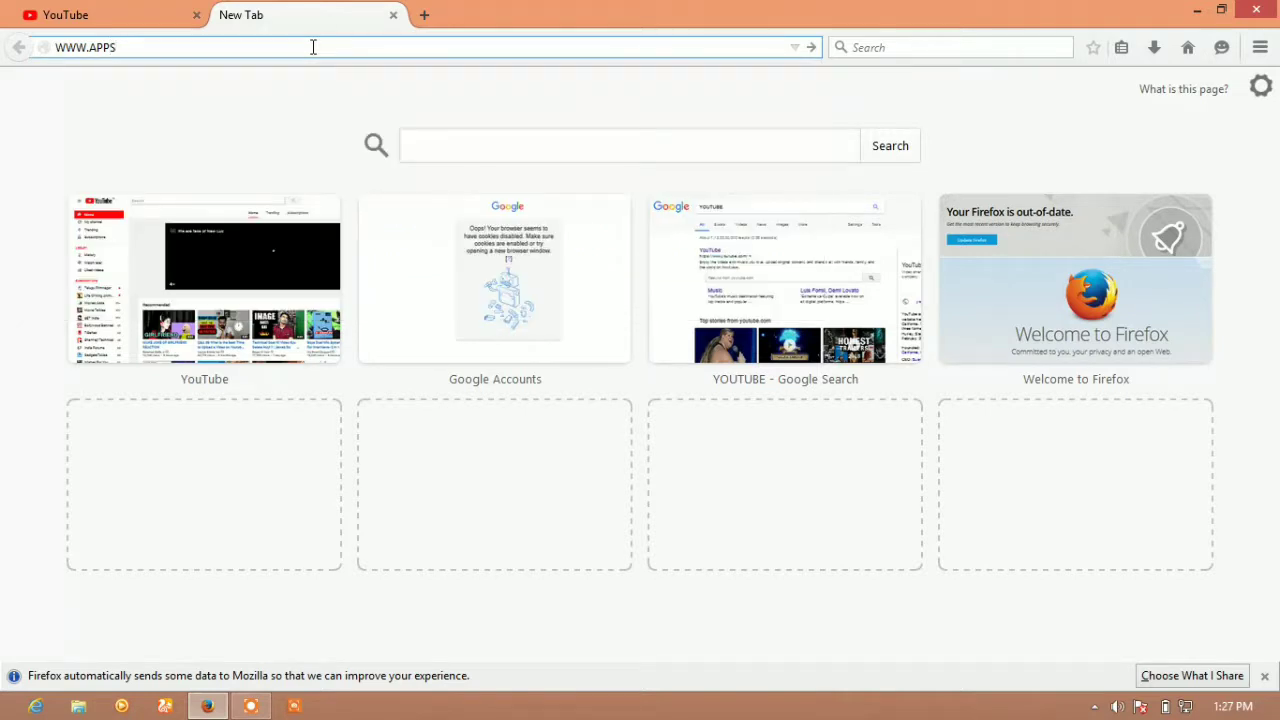
{"action": "type", "text": "GE"}
{"action": "type", "text": "Y"}
{"action": "type", "text": "S"}
{"action": "type", "text": "ER"}
{"action": "type", "text": "."}
{"action": "type", "text": "COM"}
Load appsgeyser.com and choose CREATE NOW FOR FREE to reach the template list
{"action": "left_click", "coordinate": [812, 48]}
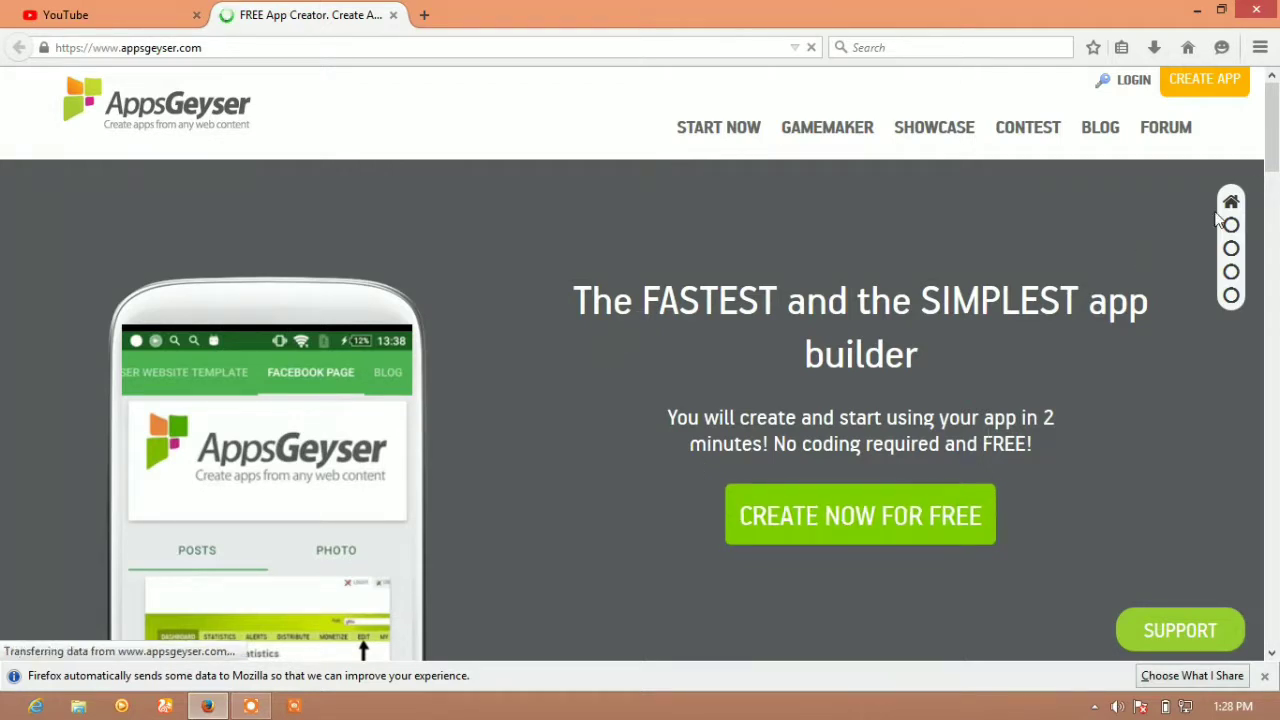
{"action": "left_click_drag", "start_coordinate": [1276, 140], "coordinate": [1276, 165]}
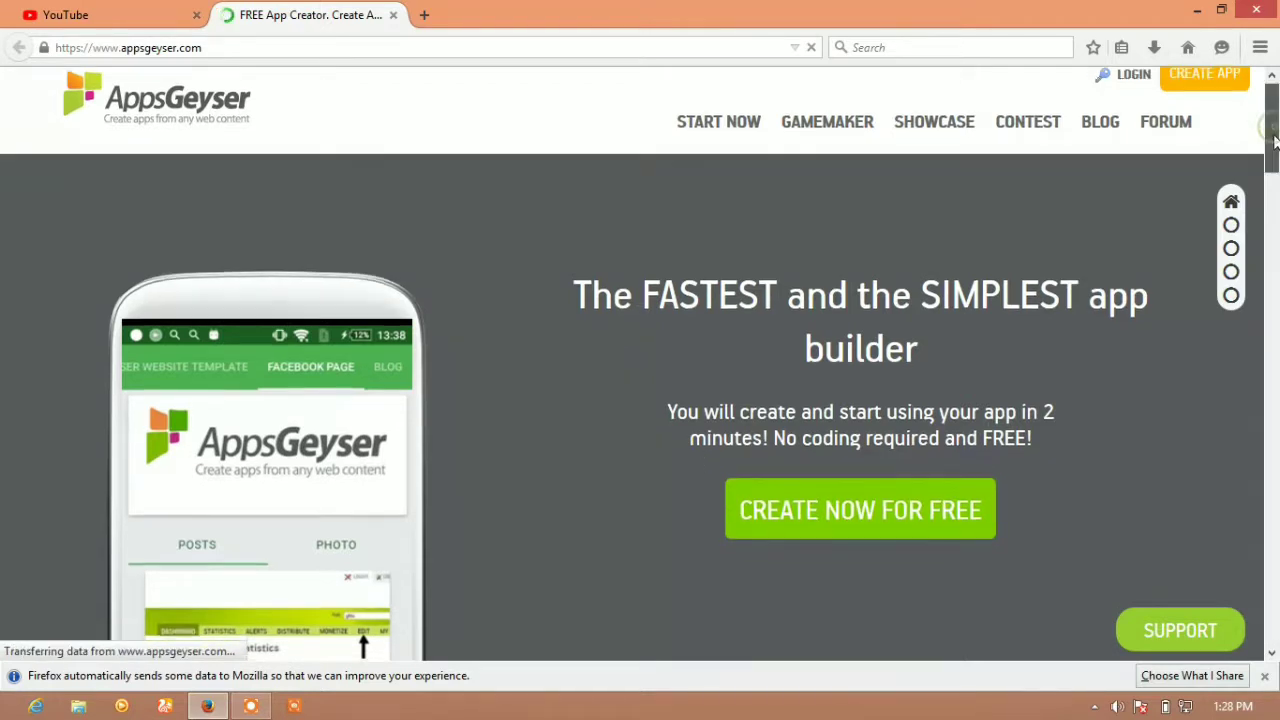
{"action": "scroll", "coordinate": [1276, 165], "scroll_direction": "down", "scroll_amount": 1}
{"action": "scroll", "coordinate": [1276, 165], "scroll_direction": "down", "scroll_amount": 1}
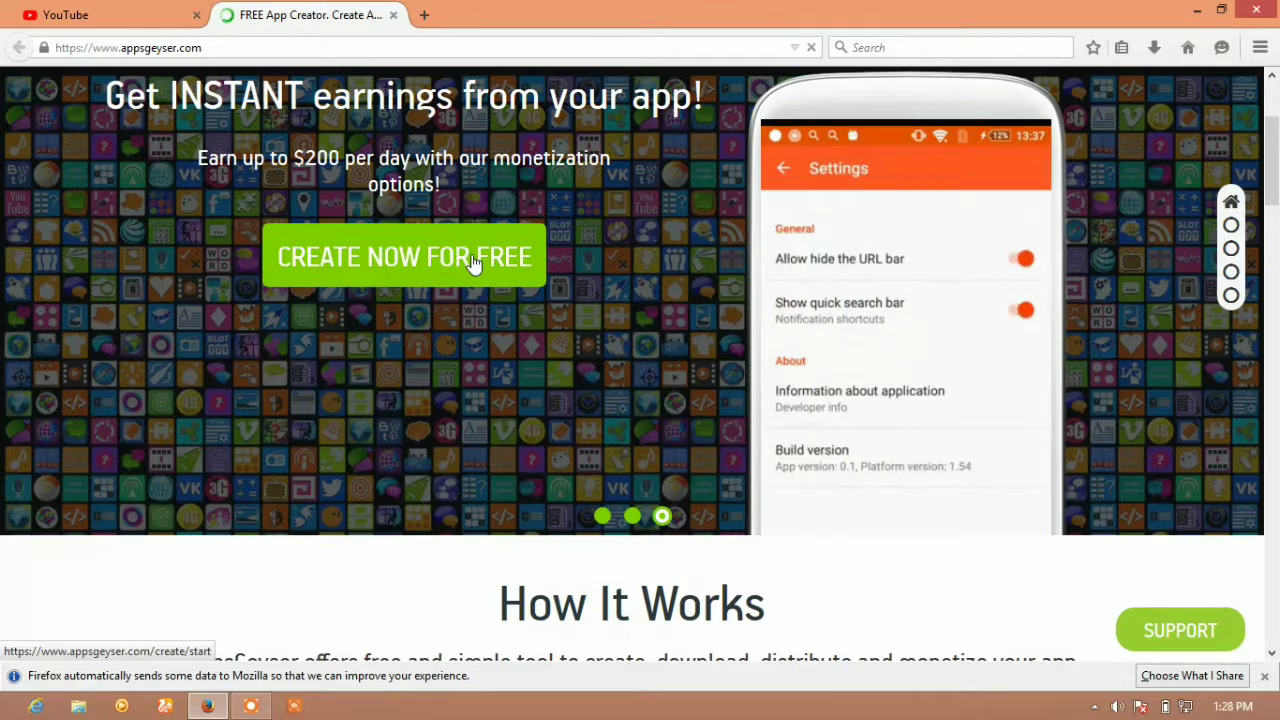
{"action": "left_click", "coordinate": [475, 258]}
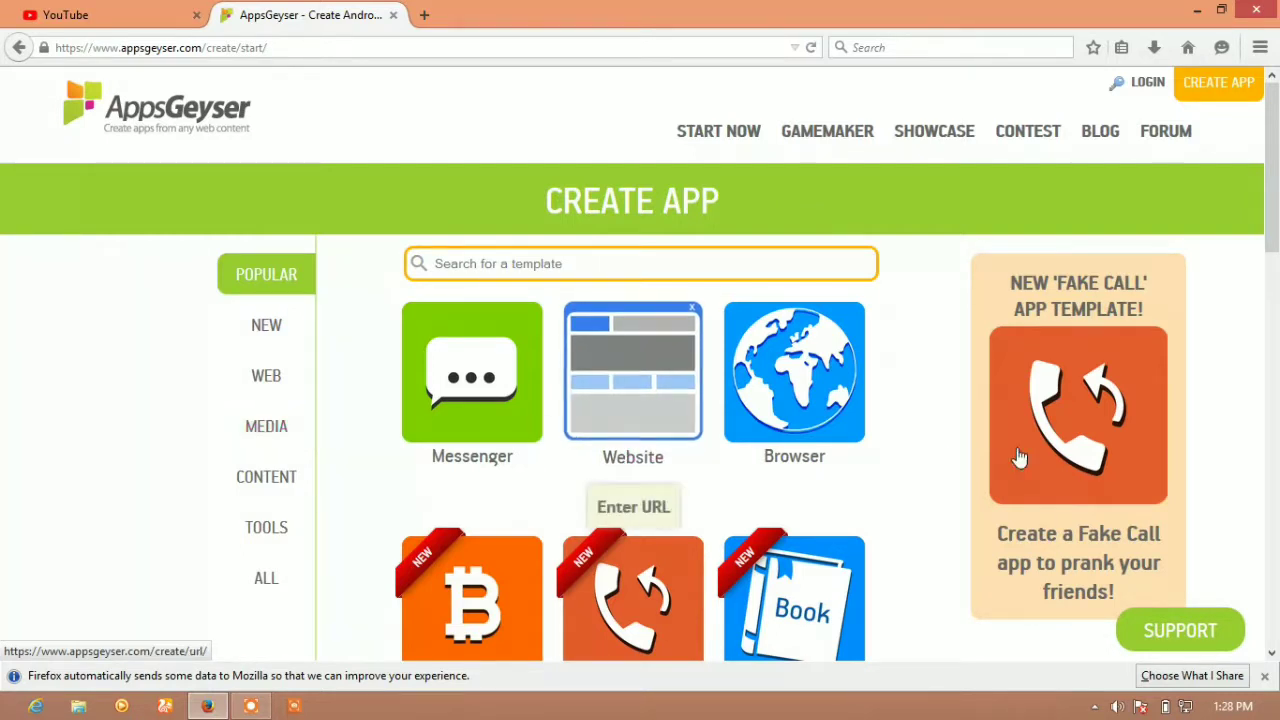
Search the app templates for 'YOUTUBE' and pick the YouTube template
{"action": "scroll", "coordinate": [1277, 270], "scroll_direction": "down", "scroll_amount": 3}
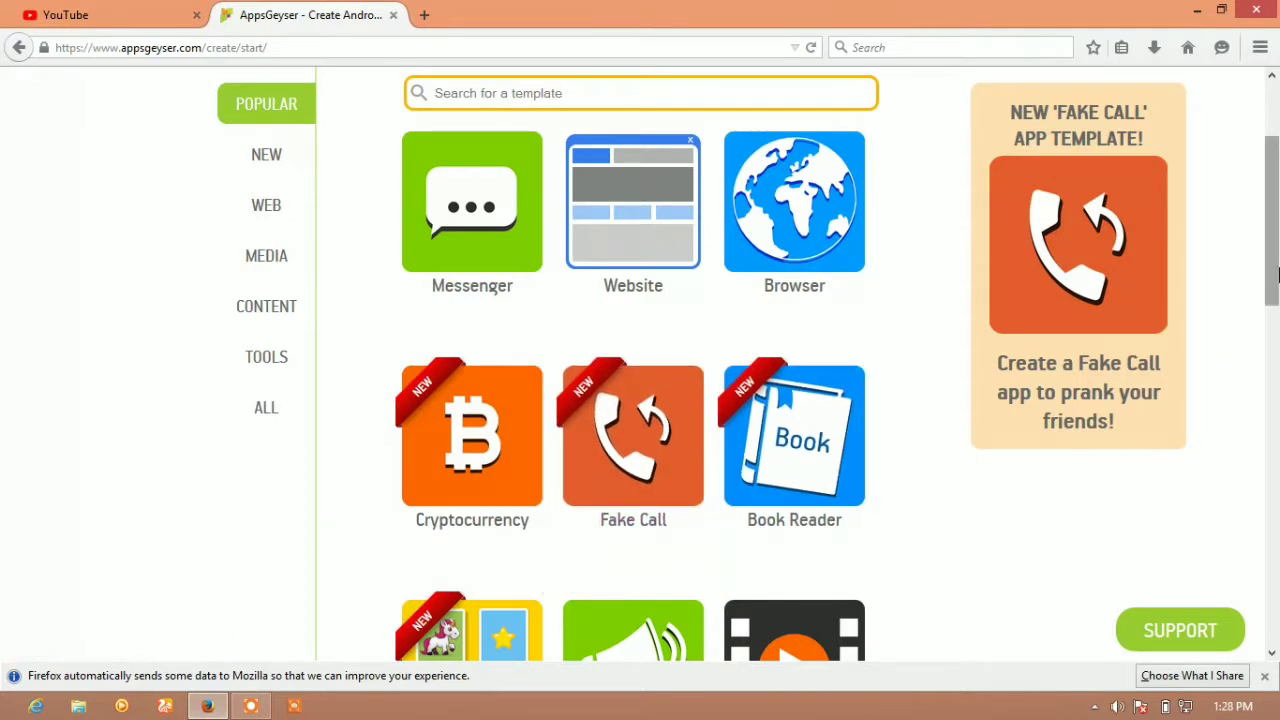
{"action": "scroll", "coordinate": [1277, 300], "scroll_direction": "down", "scroll_amount": 2}
{"action": "mouse_move", "coordinate": [1277, 300]}
{"action": "left_mouse_down"}
{"action": "mouse_move", "coordinate": [1277, 443]}
{"action": "mouse_move", "coordinate": [670, 218]}
{"action": "left_mouse_up"}
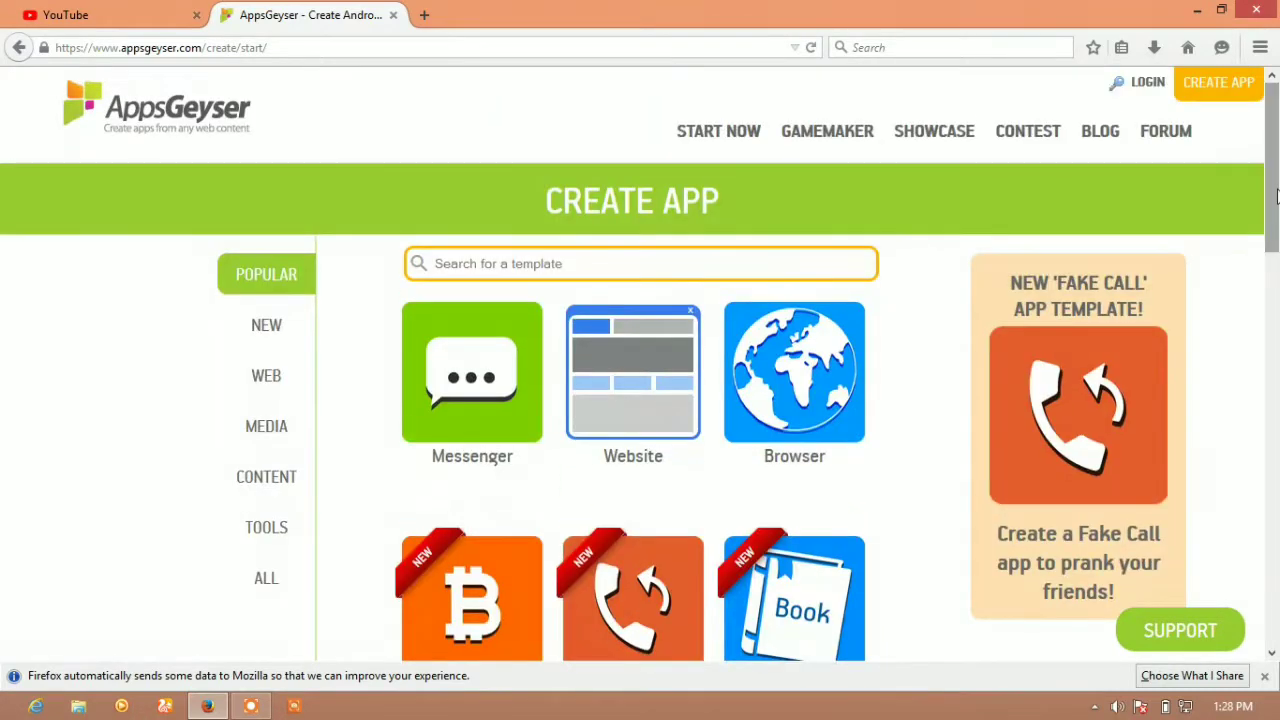
{"action": "left_click", "coordinate": [530, 263]}
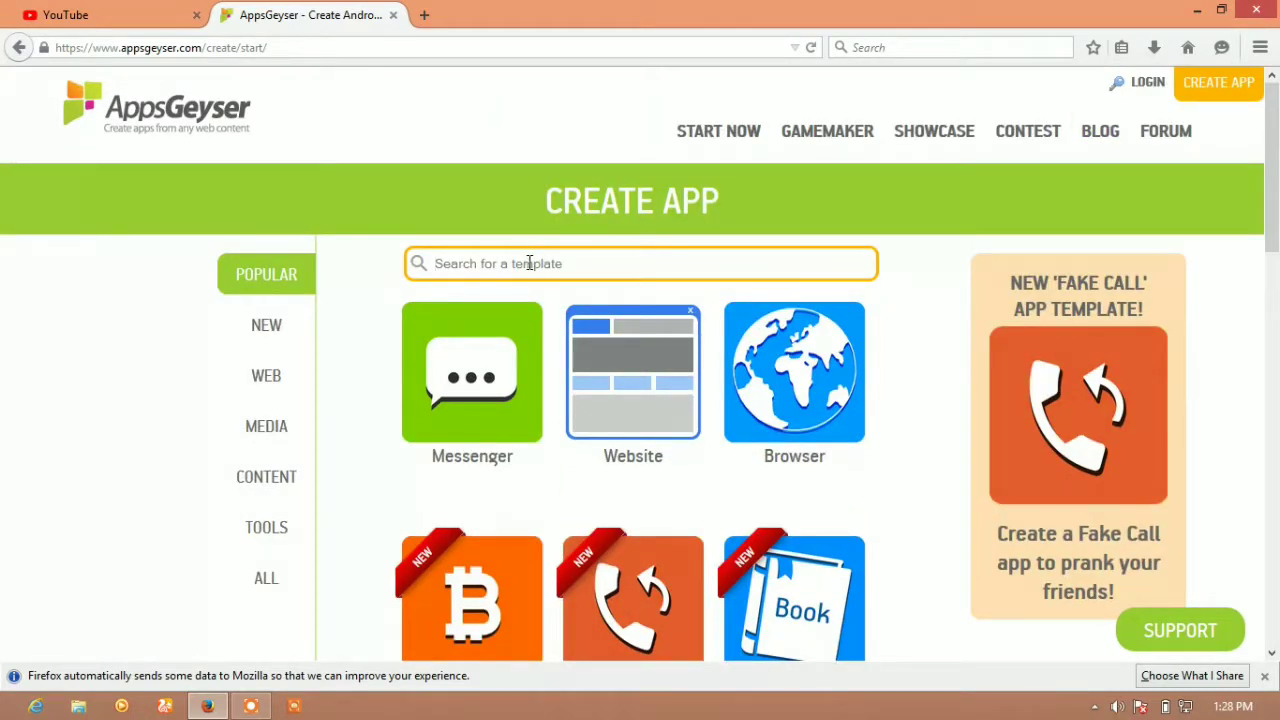
{"action": "type", "text": "Y"}
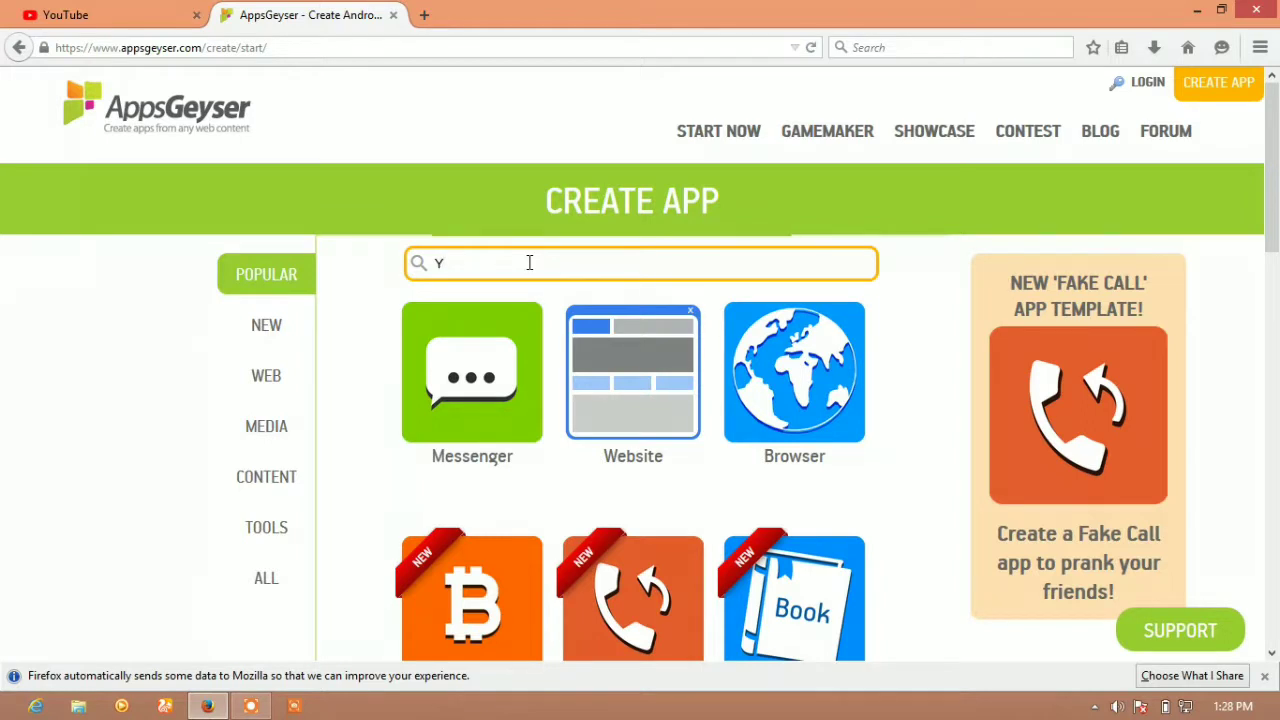
{"action": "type", "text": "OUT"}
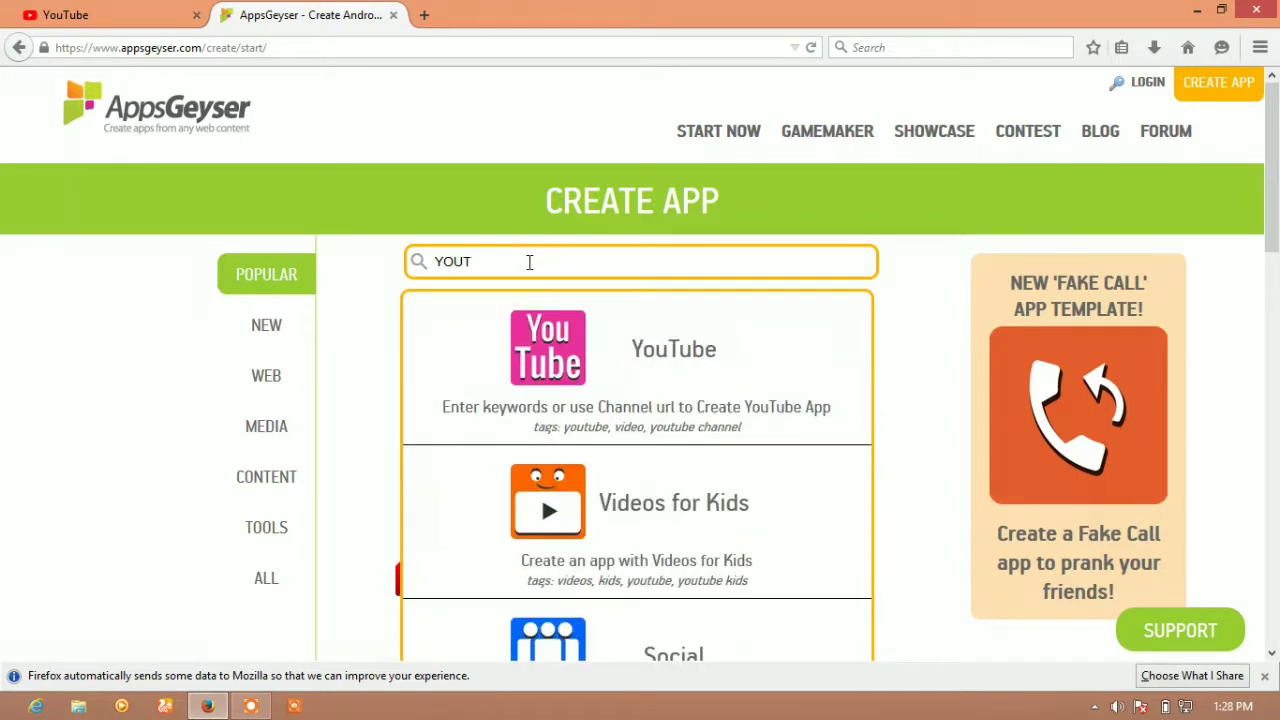
{"action": "type", "text": "UBE"}
{"action": "left_click", "coordinate": [594, 352]}
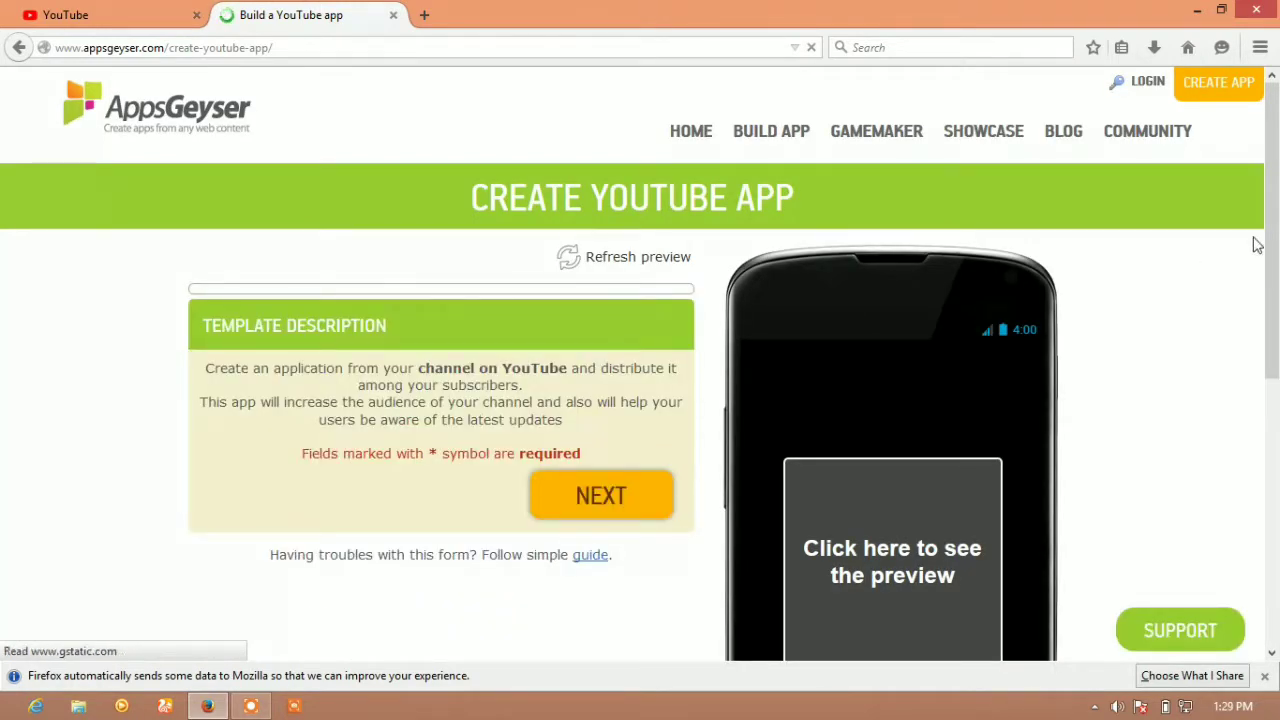
Continue past the YouTube template description to the empty App Settings step
{"action": "scroll", "coordinate": [1277, 275], "scroll_direction": "down", "scroll_amount": 1}
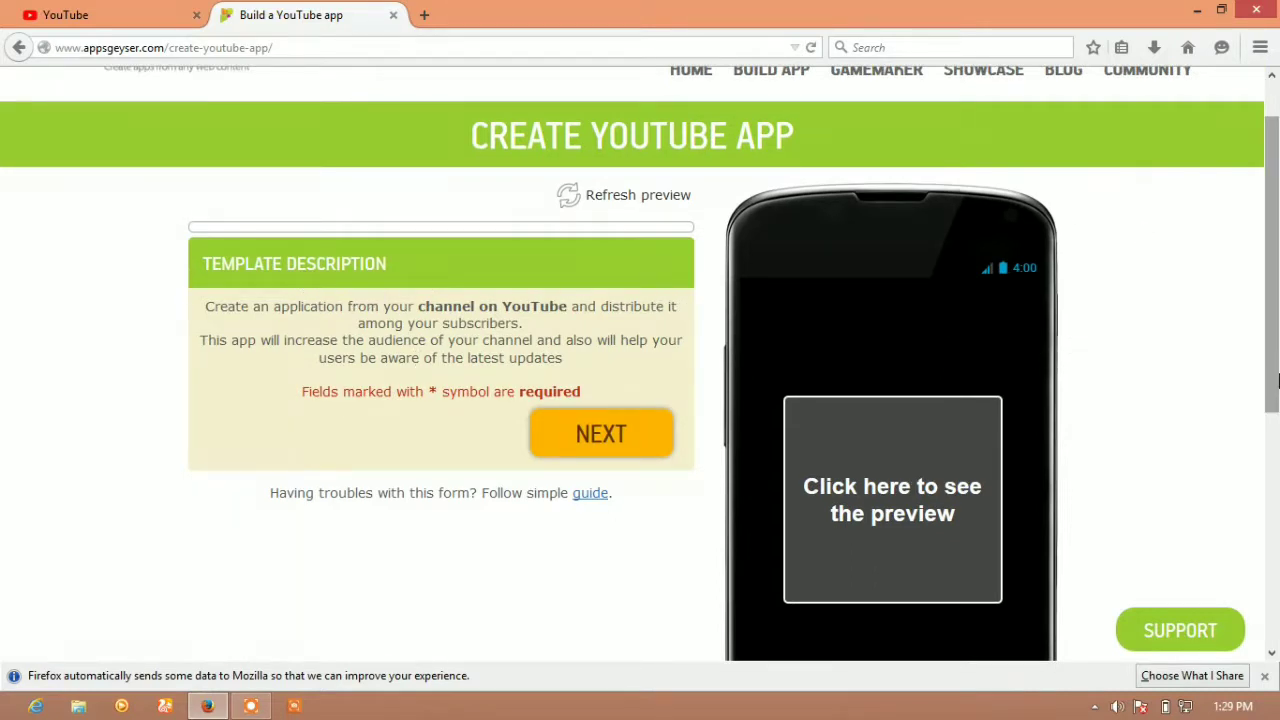
{"action": "mouse_move", "coordinate": [1277, 380]}
{"action": "left_mouse_down"}
{"action": "mouse_move", "coordinate": [1275, 452]}
{"action": "mouse_move", "coordinate": [1277, 325]}
{"action": "mouse_move", "coordinate": [1275, 360]}
{"action": "left_mouse_up"}
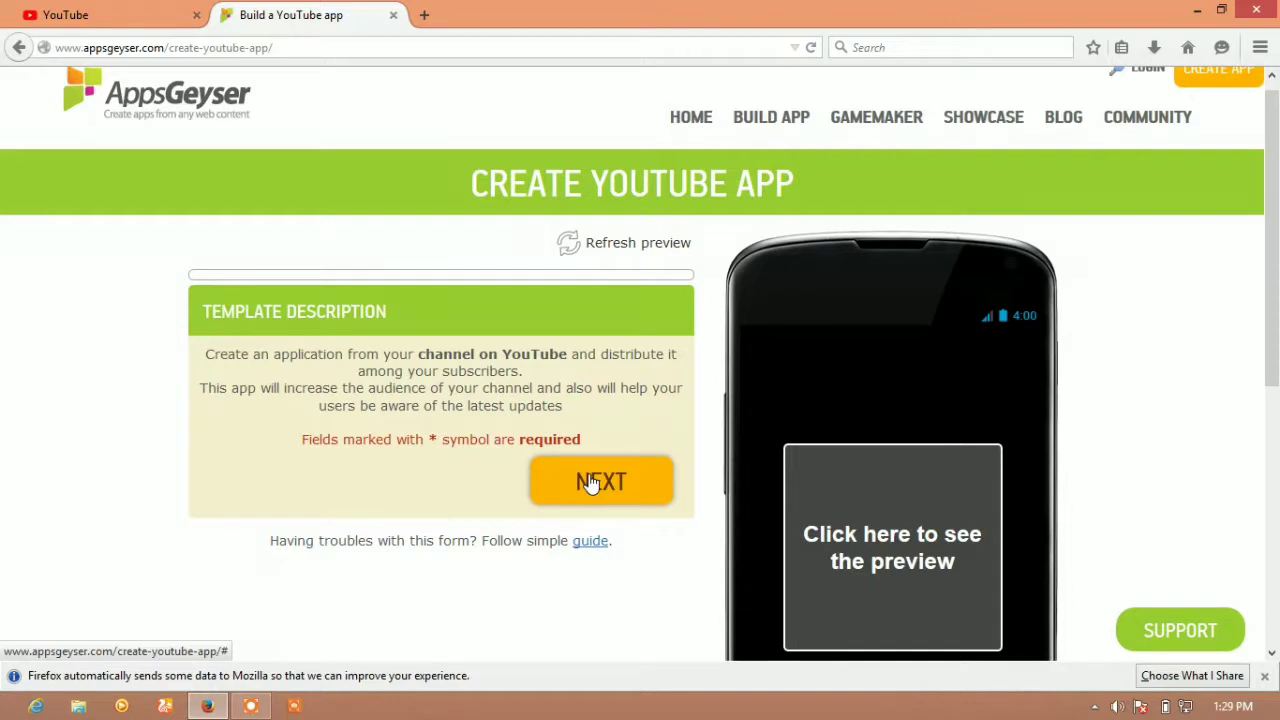
{"action": "left_click", "coordinate": [590, 483]}
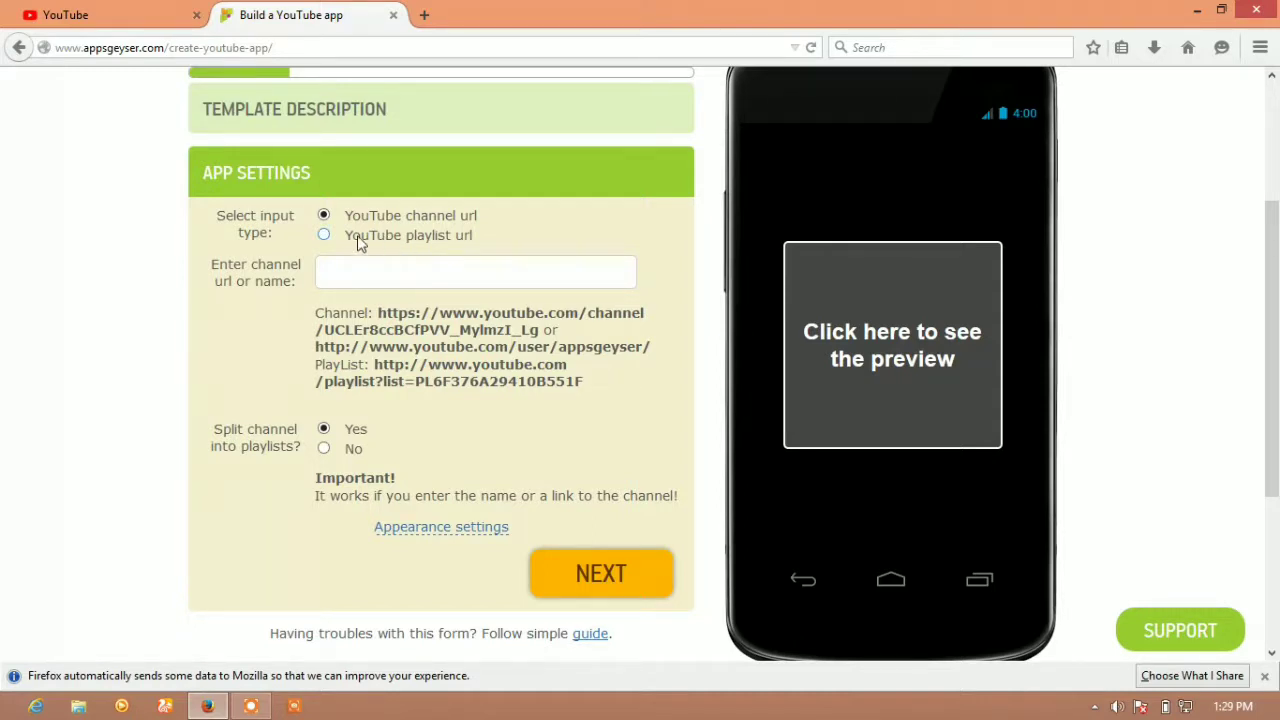
{"action": "left_click", "coordinate": [401, 270]}
Copy the URL of your own YouTube channel page, then return to AppsGeyser
{"action": "left_click", "coordinate": [147, 12]}
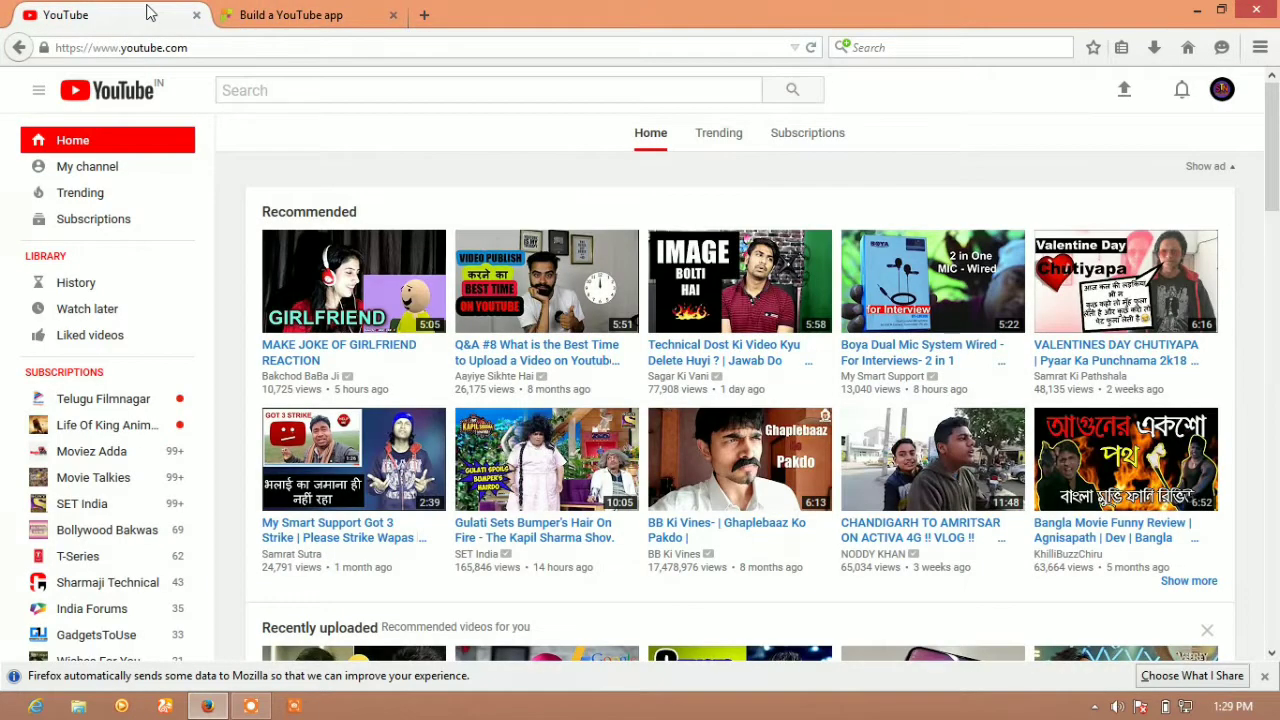
{"action": "left_click", "coordinate": [1222, 92]}
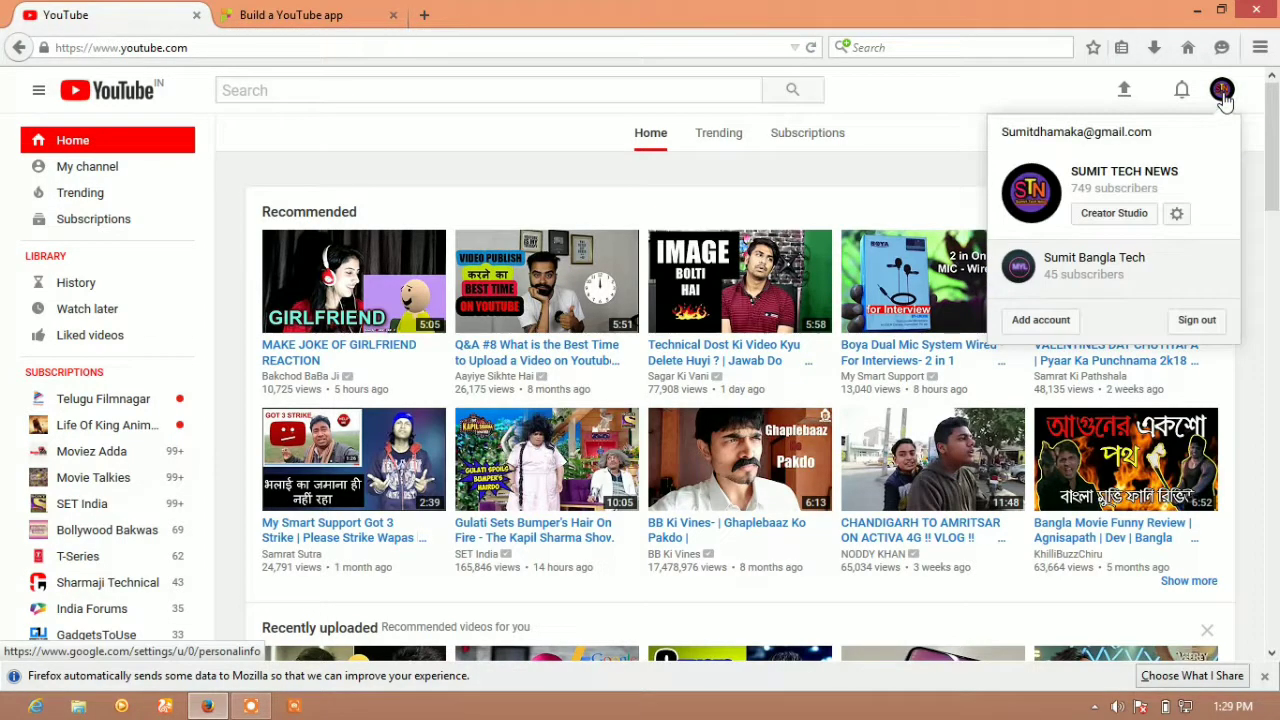
{"action": "left_click", "coordinate": [90, 170]}
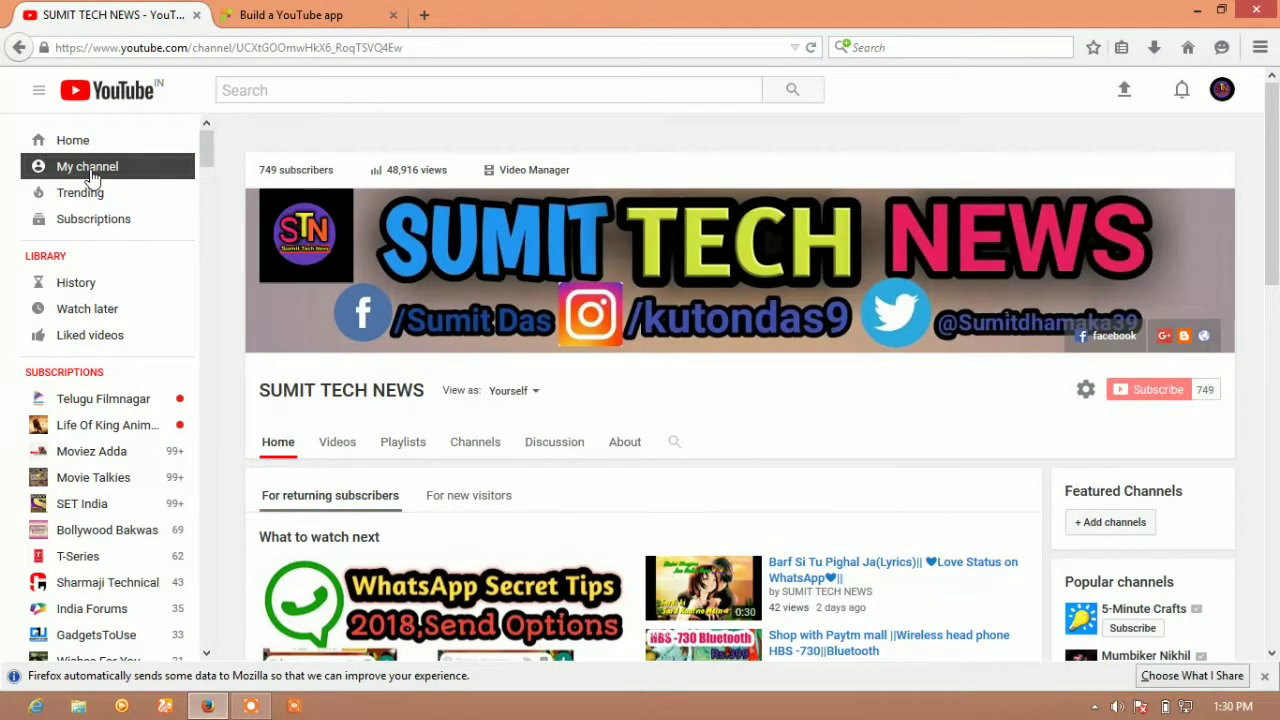
{"action": "left_click", "coordinate": [455, 46]}
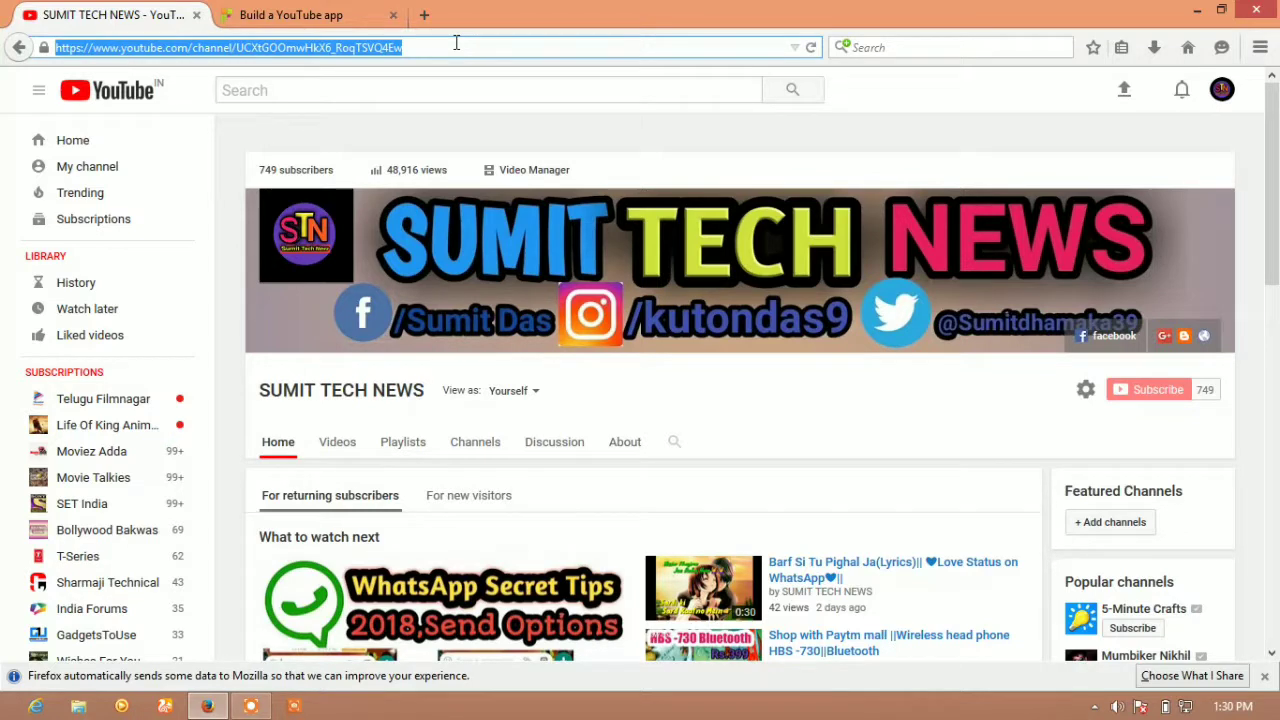
{"action": "left_click", "coordinate": [360, 15]}
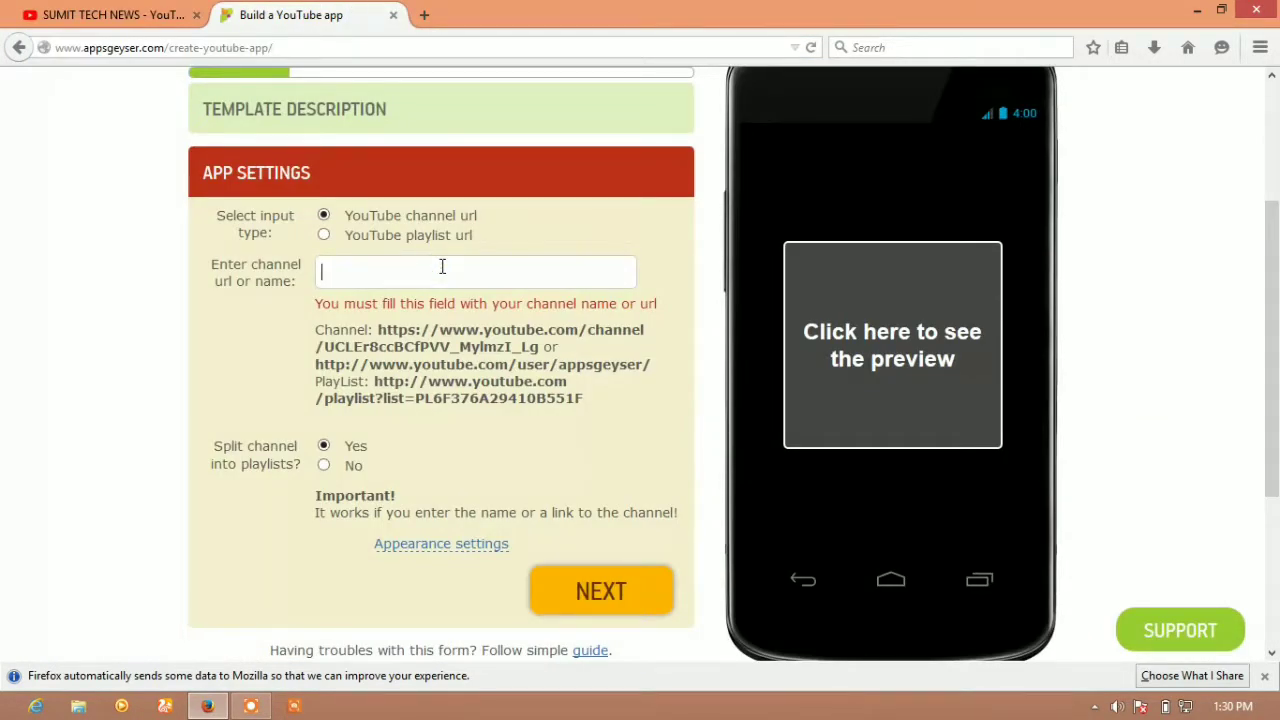
Paste the channel URL, preview its videos, and set Split channel into playlists to No
{"action": "key", "text": "ctrl+v"}
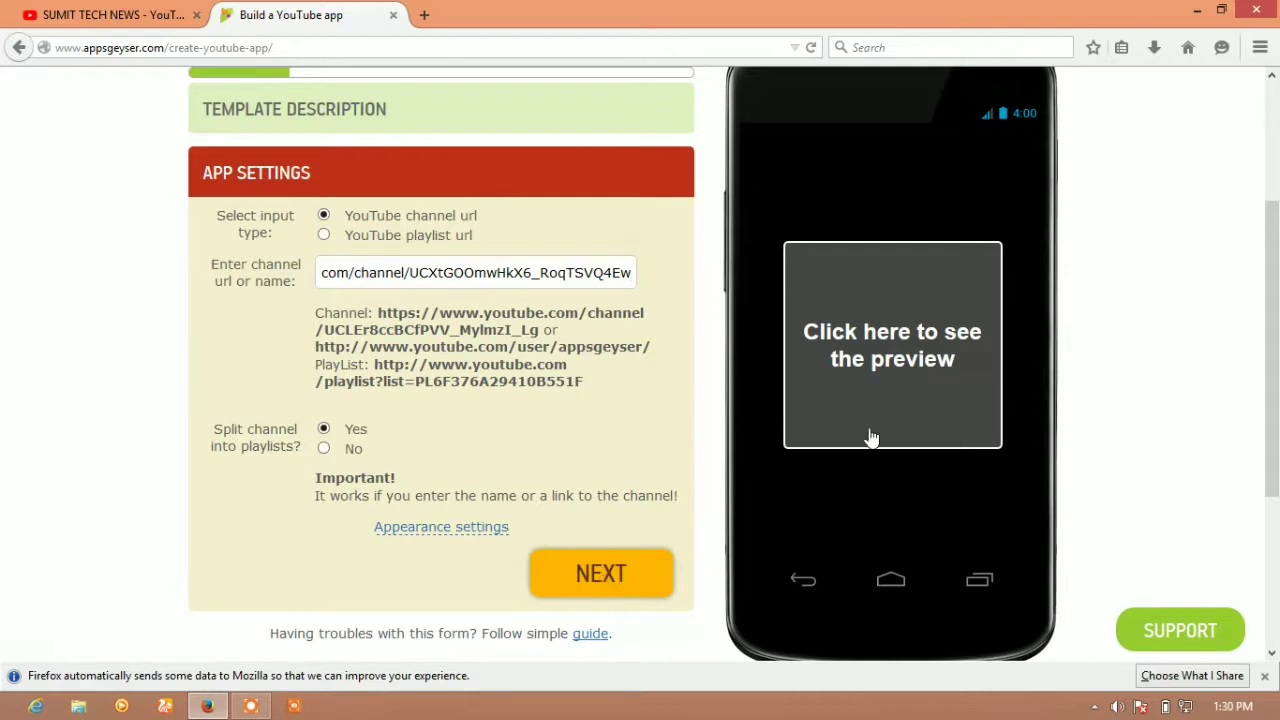
{"action": "left_click", "coordinate": [910, 350]}
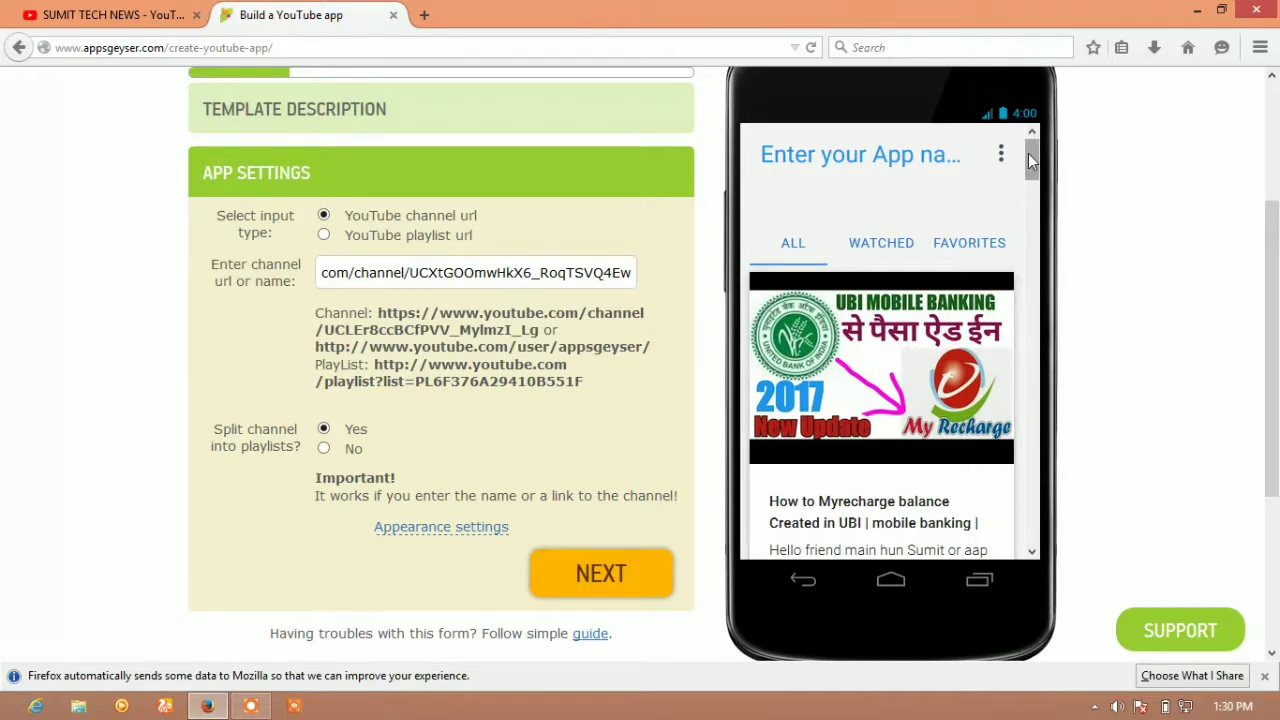
{"action": "left_click_drag", "start_coordinate": [1033, 163], "coordinate": [1040, 343]}
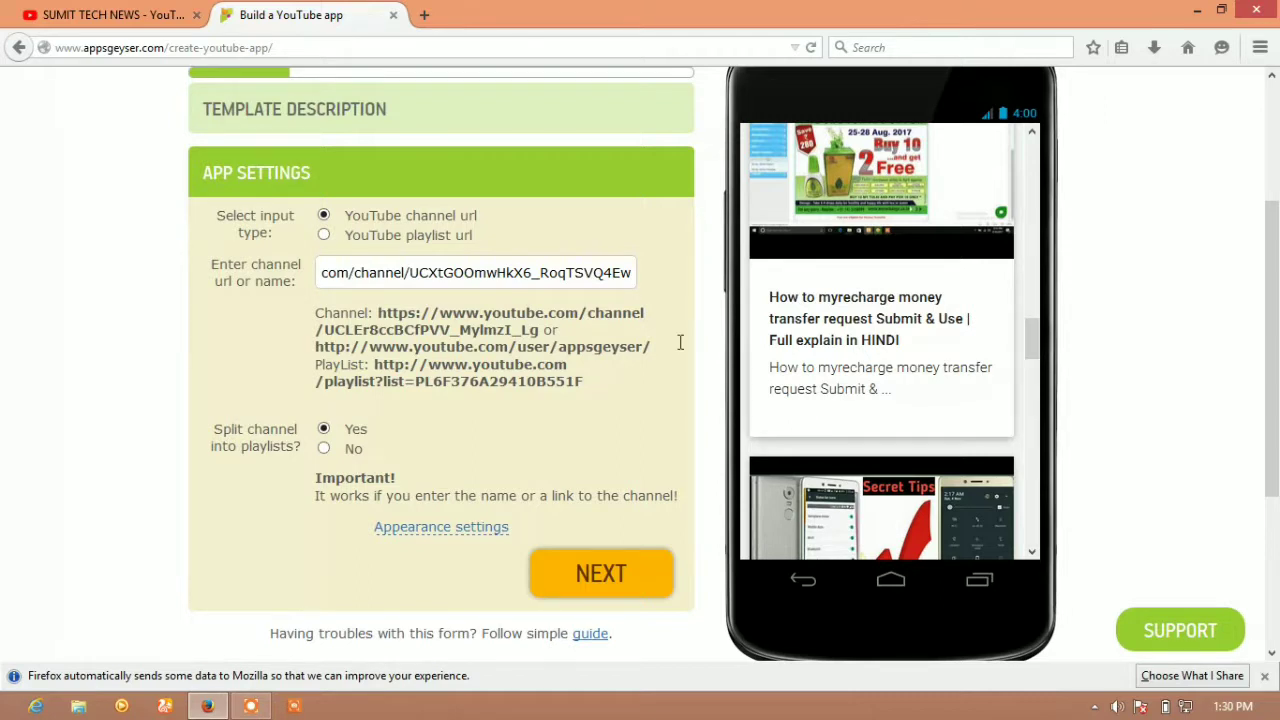
{"action": "left_click", "coordinate": [324, 451]}
{"action": "left_click", "coordinate": [591, 578]}
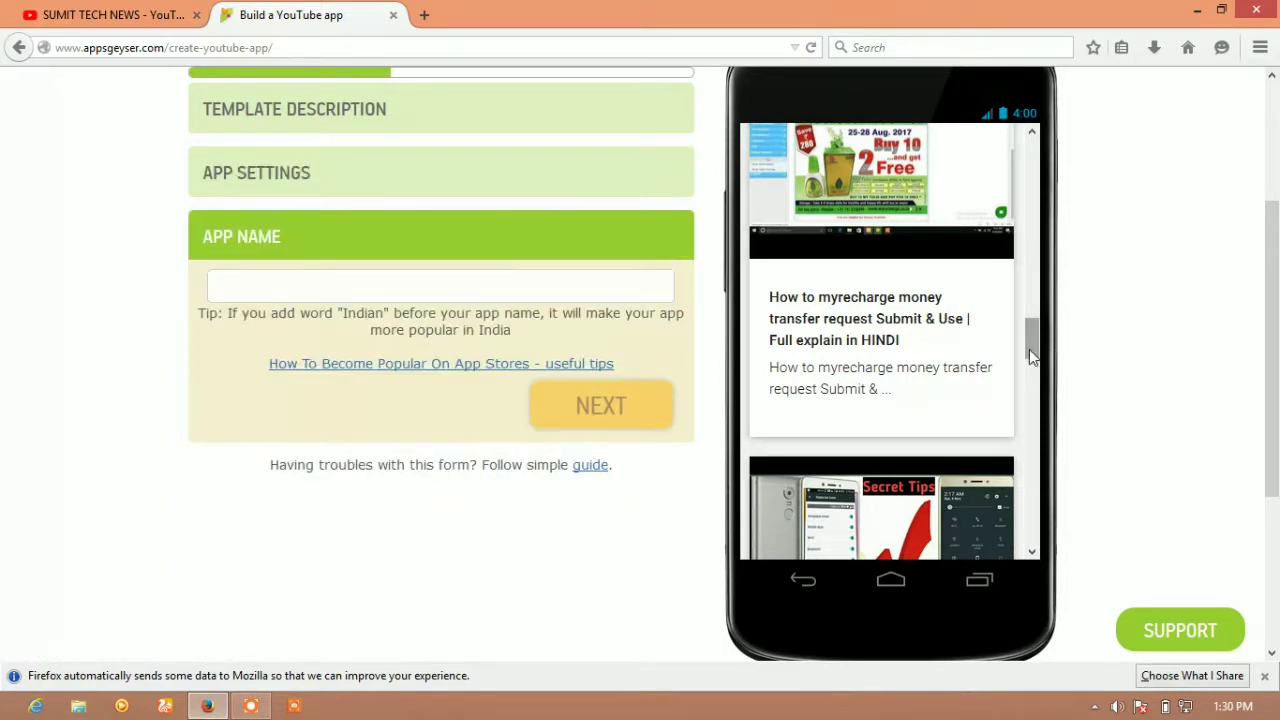
Enter the channel's name as the App Name and go on to the Description box
{"action": "left_click_drag", "start_coordinate": [1030, 345], "coordinate": [1036, 198]}
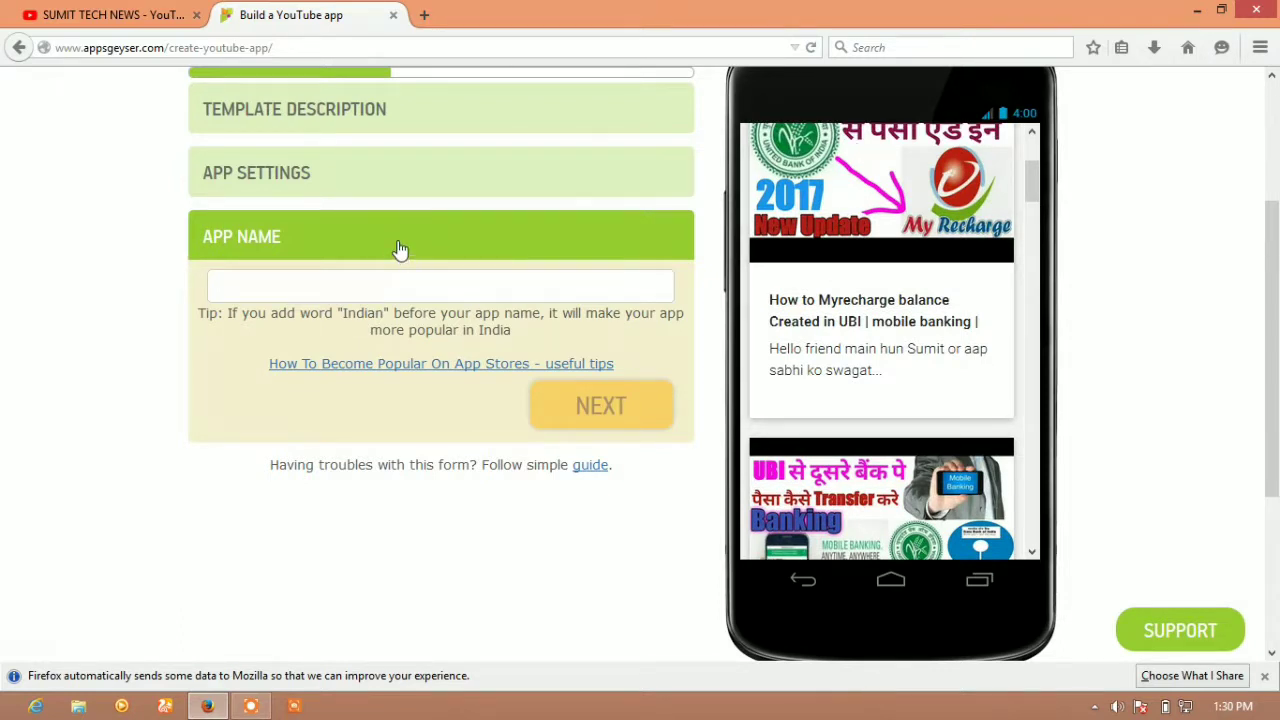
{"action": "left_click", "coordinate": [384, 283]}
{"action": "type", "text": "SUMIT"}
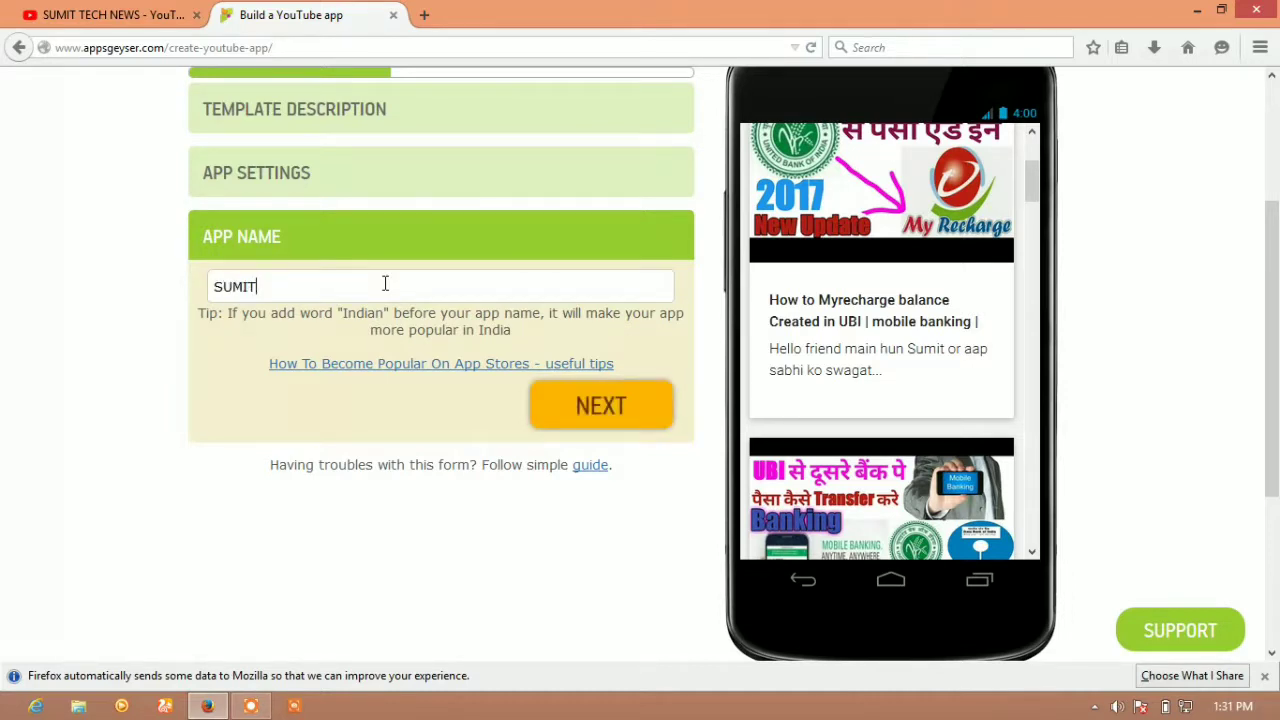
{"action": "type", "text": " TEC"}
{"action": "type", "text": "H NEWS"}
{"action": "left_click", "coordinate": [586, 408]}
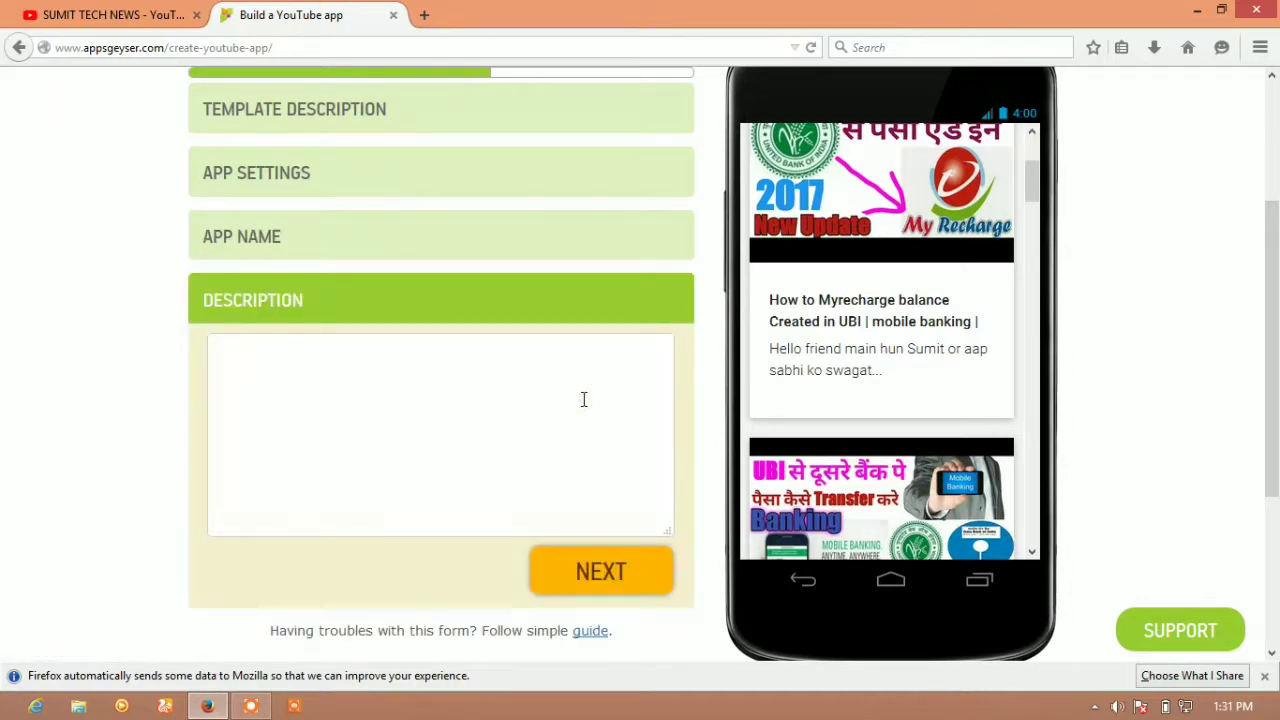
{"action": "left_click", "coordinate": [501, 423]}
Open the YouTube channel's About page and select its entire description text
{"action": "left_click", "coordinate": [65, 17]}
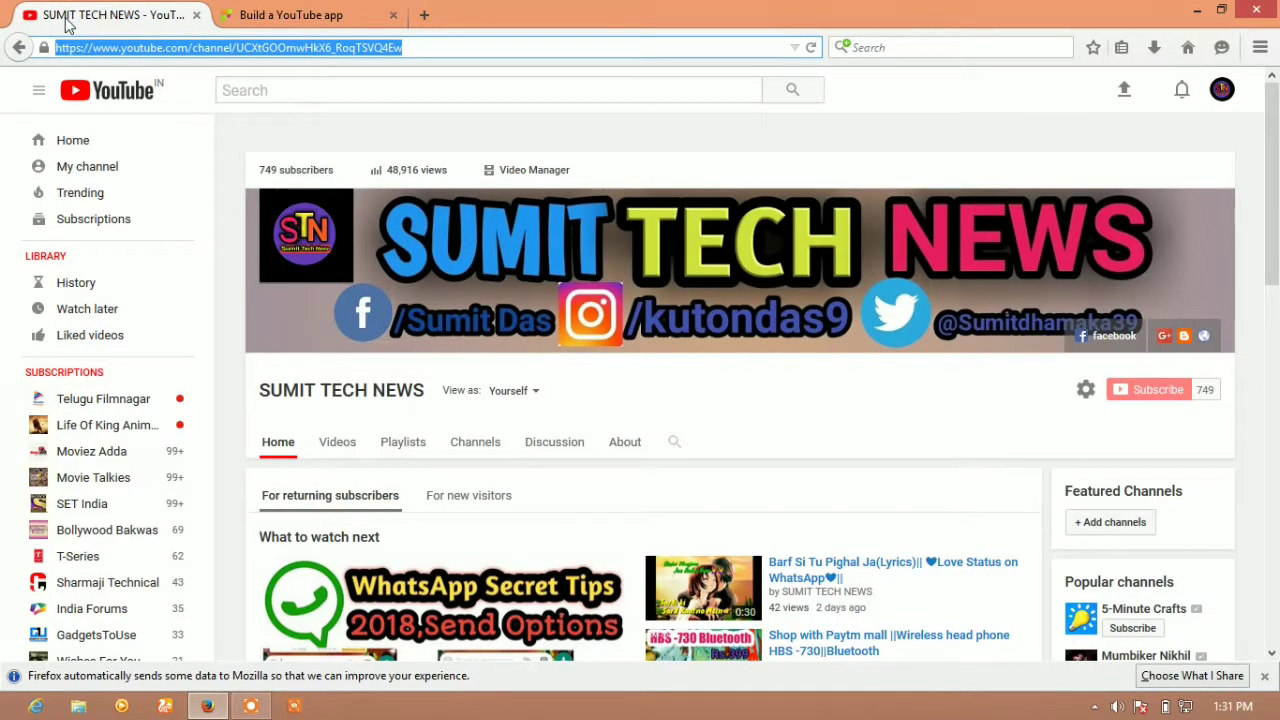
{"action": "left_click", "coordinate": [1222, 90]}
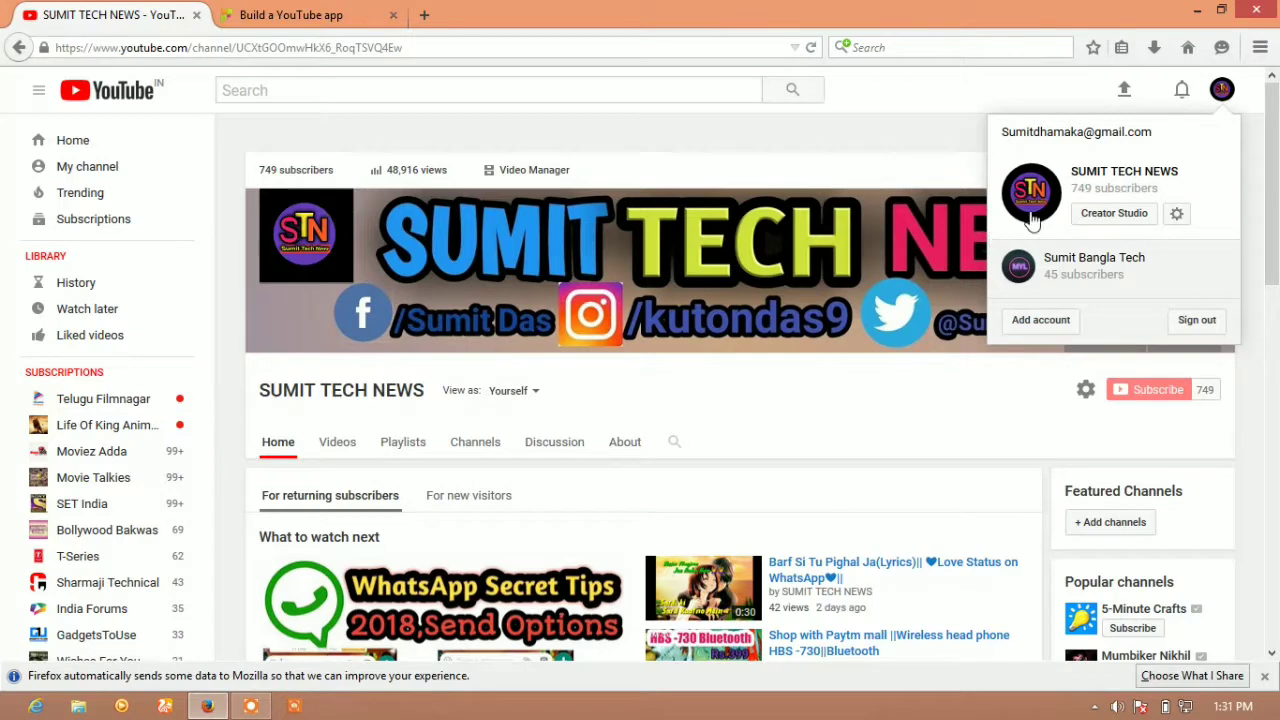
{"action": "left_click", "coordinate": [624, 446]}
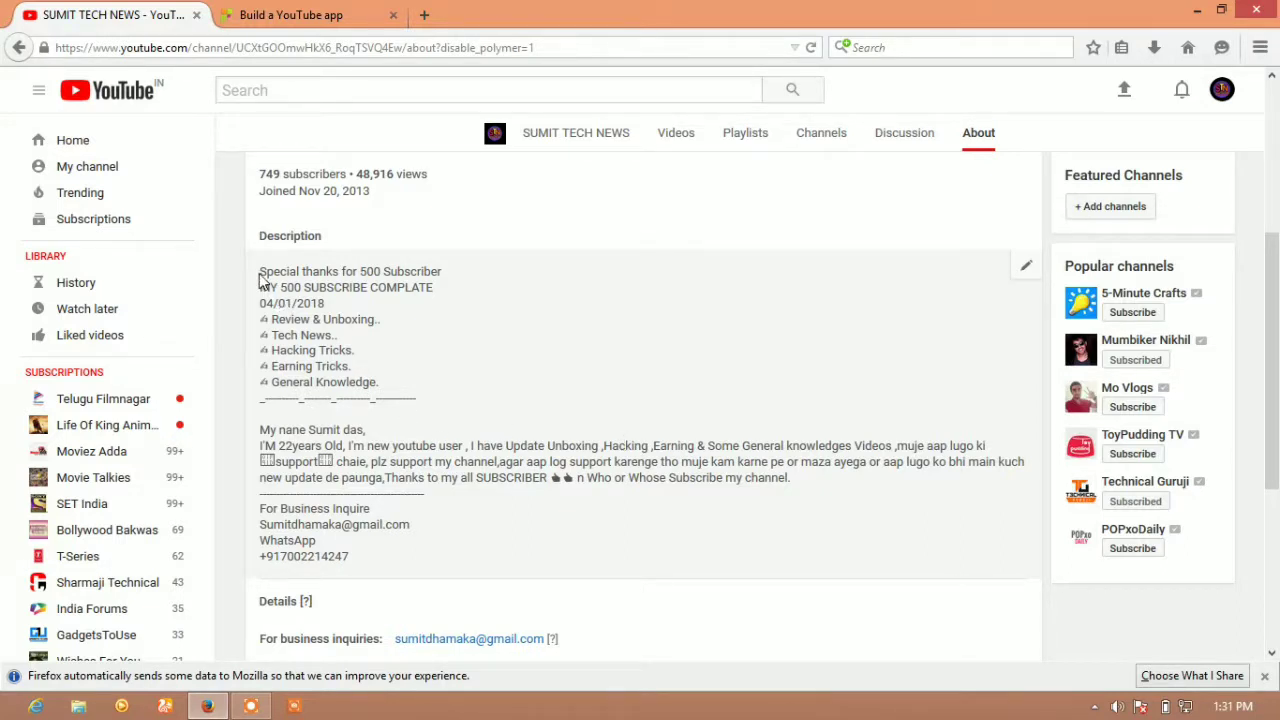
{"action": "left_click_drag", "start_coordinate": [260, 272], "coordinate": [350, 565]}
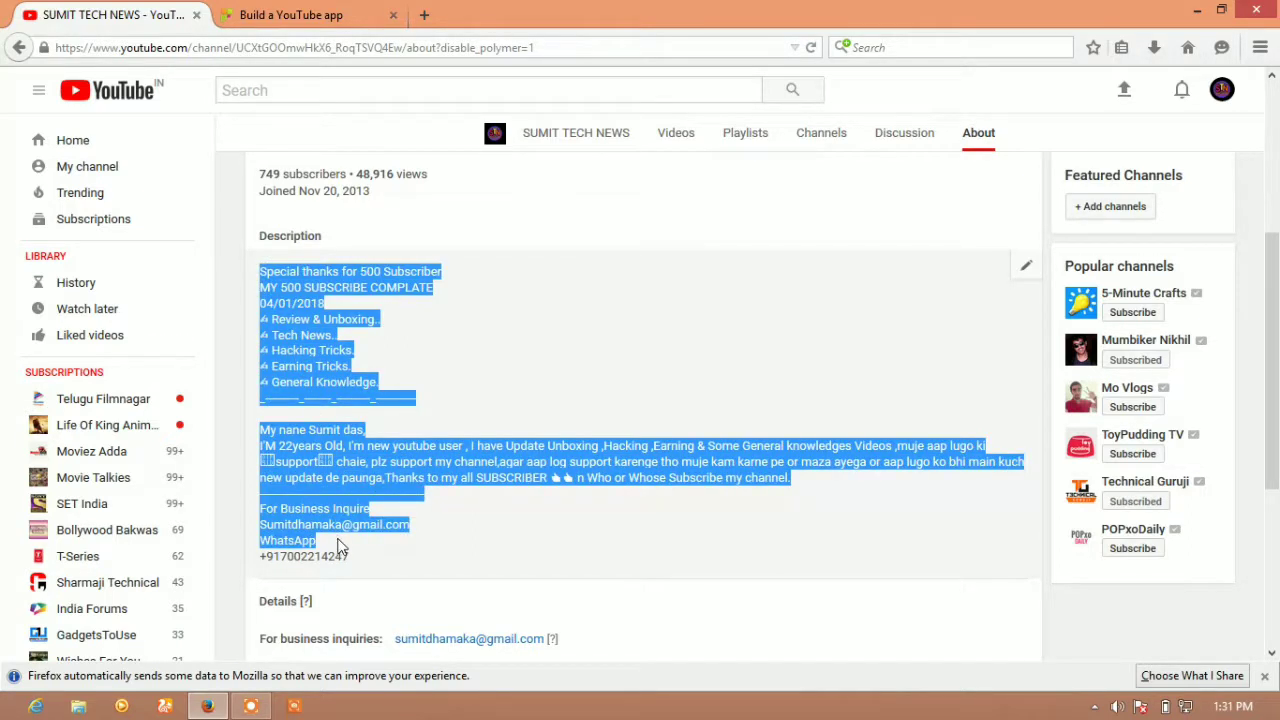
{"action": "left_click", "coordinate": [350, 565]}
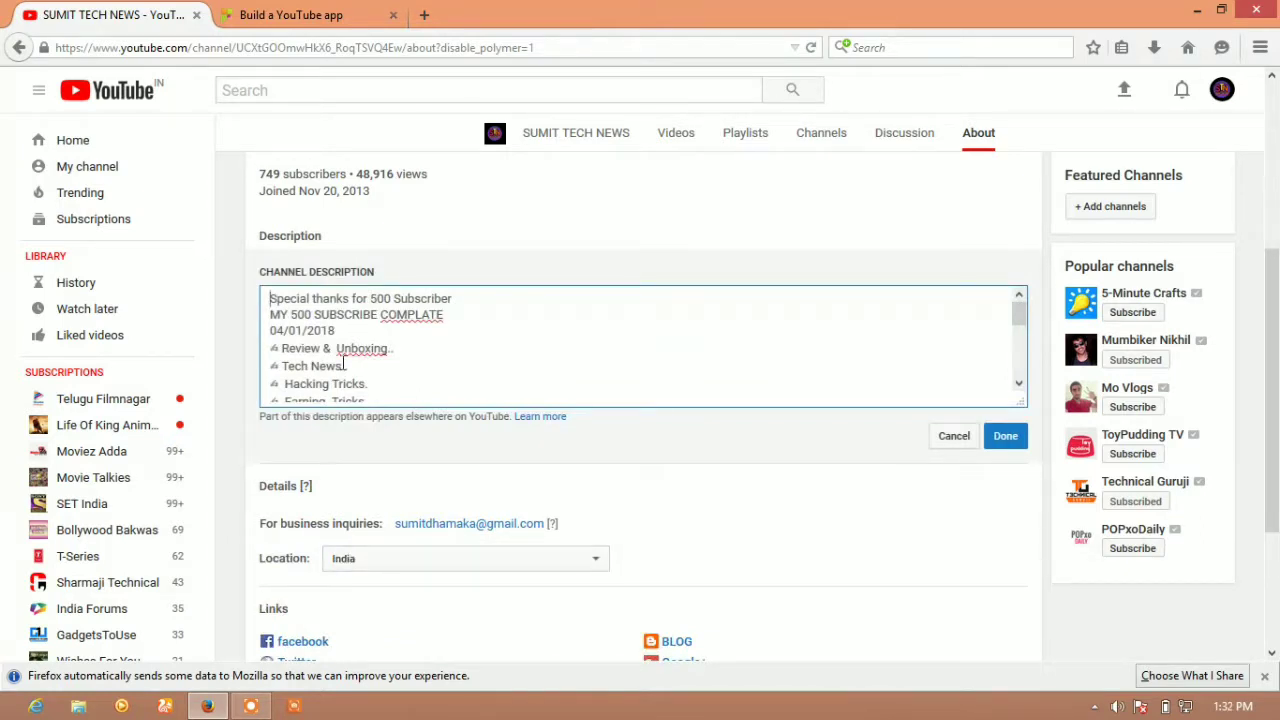
{"action": "key", "text": "ctrl+a"}
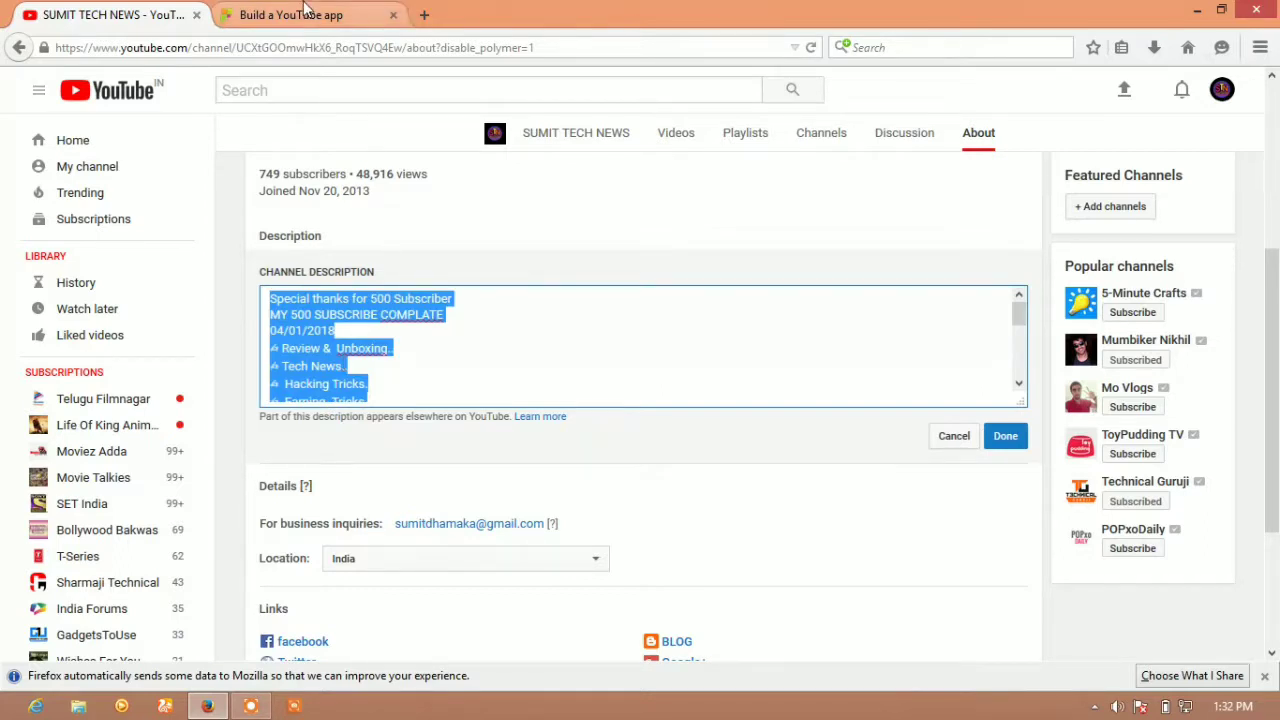
Paste the copied channel description into the app's Description field and continue
{"action": "left_click", "coordinate": [305, 14]}
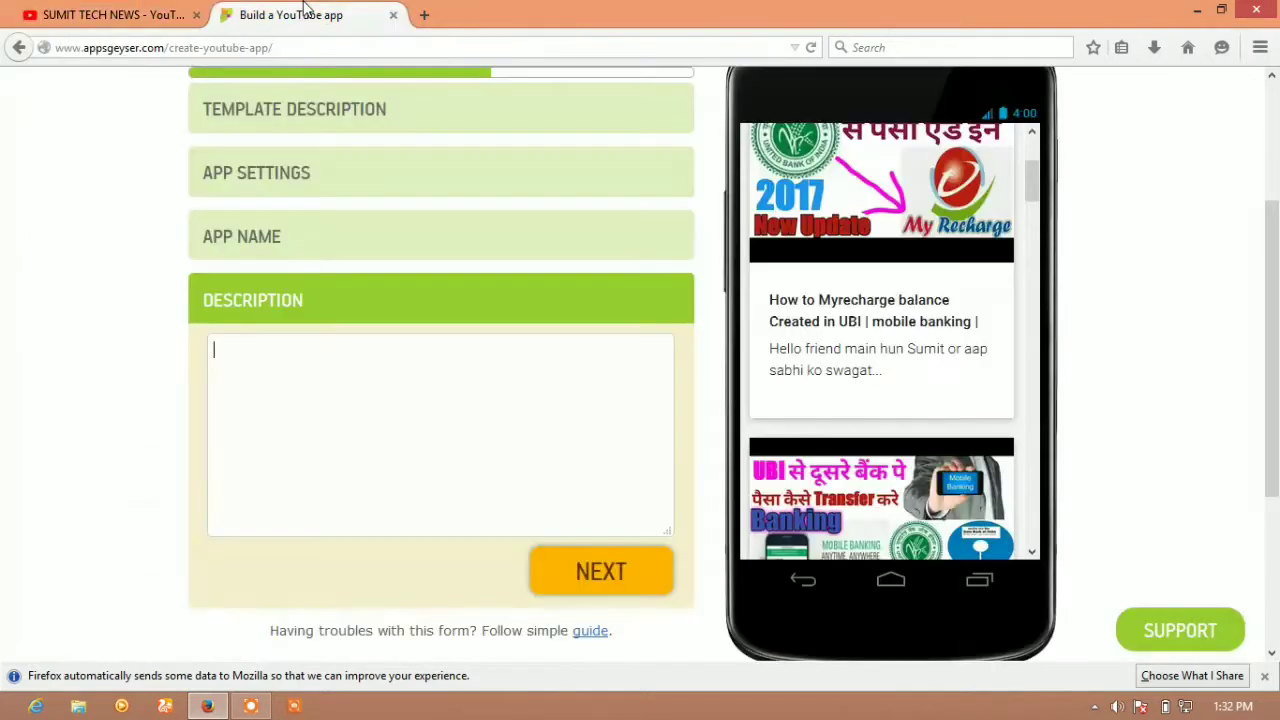
{"action": "left_click", "coordinate": [337, 428]}
{"action": "key", "text": "ctrl+v"}
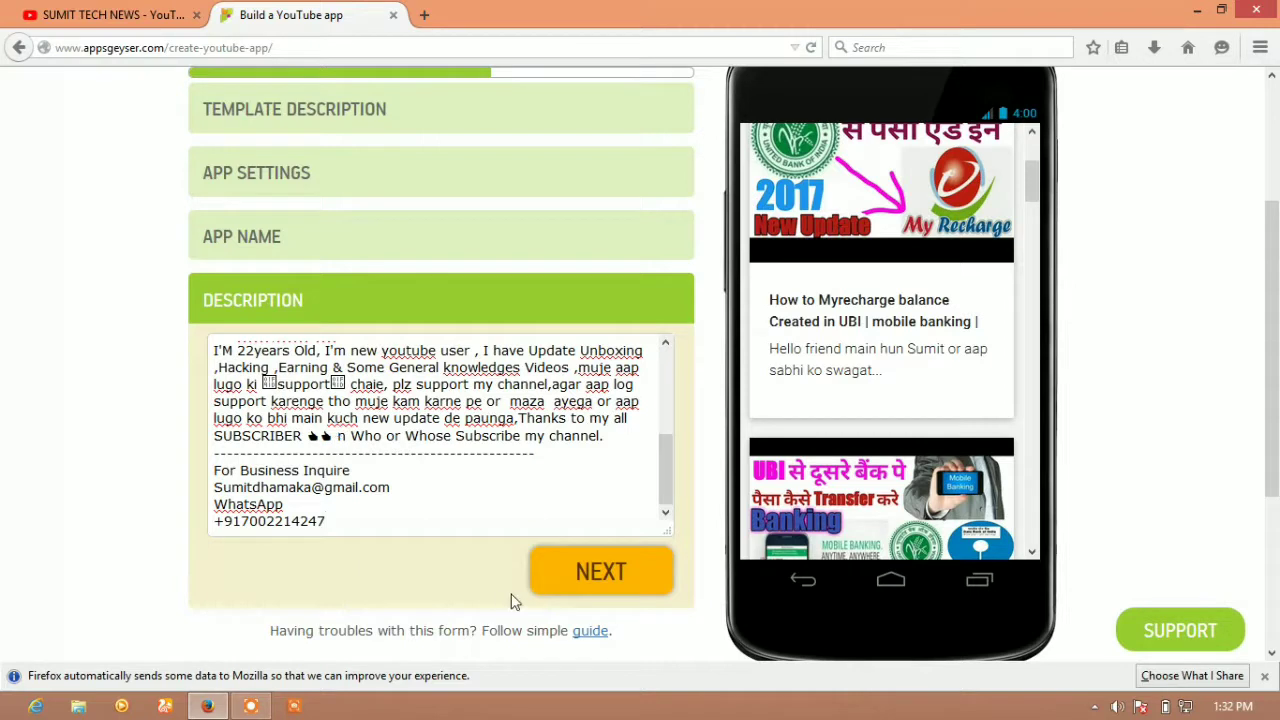
{"action": "left_click", "coordinate": [600, 572]}
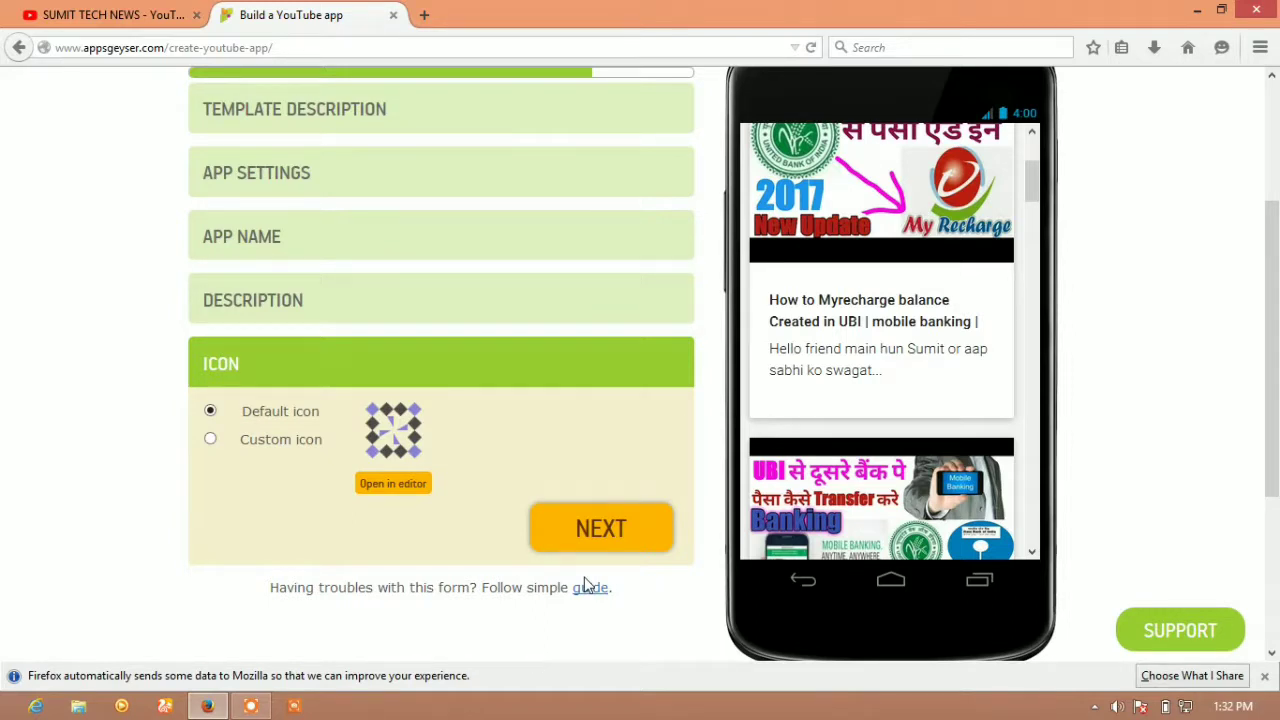
{"action": "left_click", "coordinate": [301, 442]}
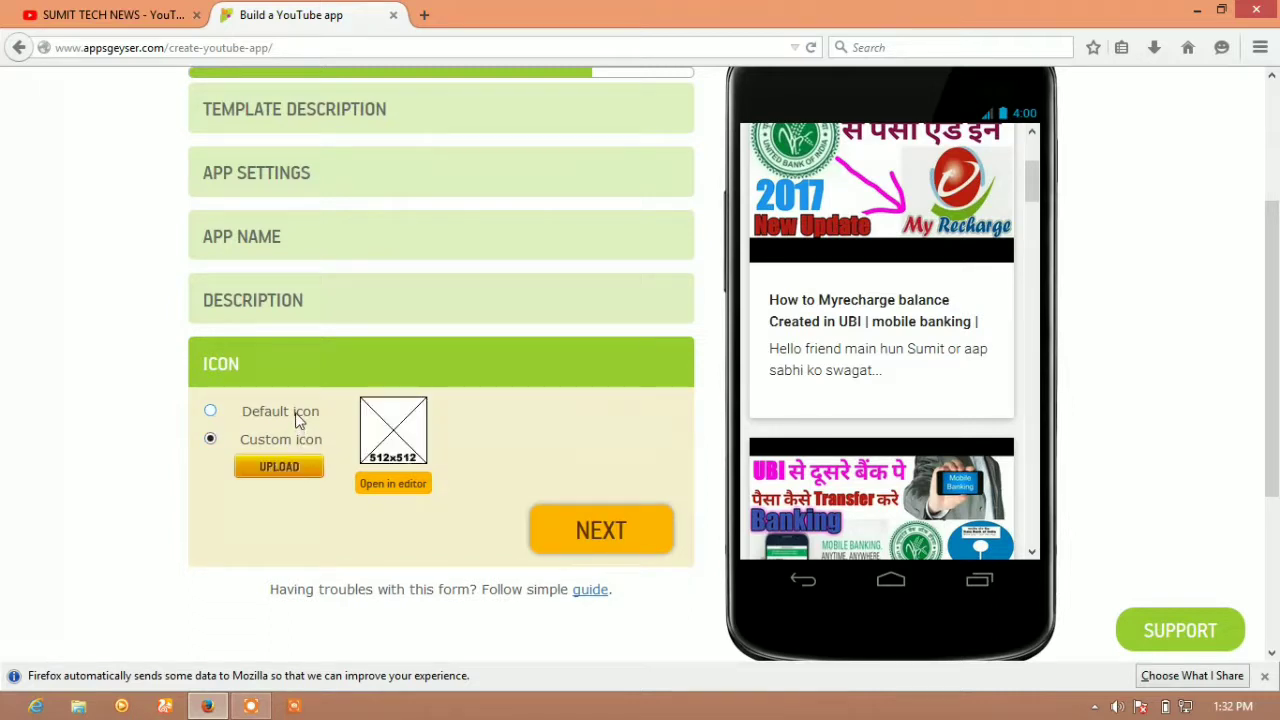
{"action": "left_click", "coordinate": [295, 412]}
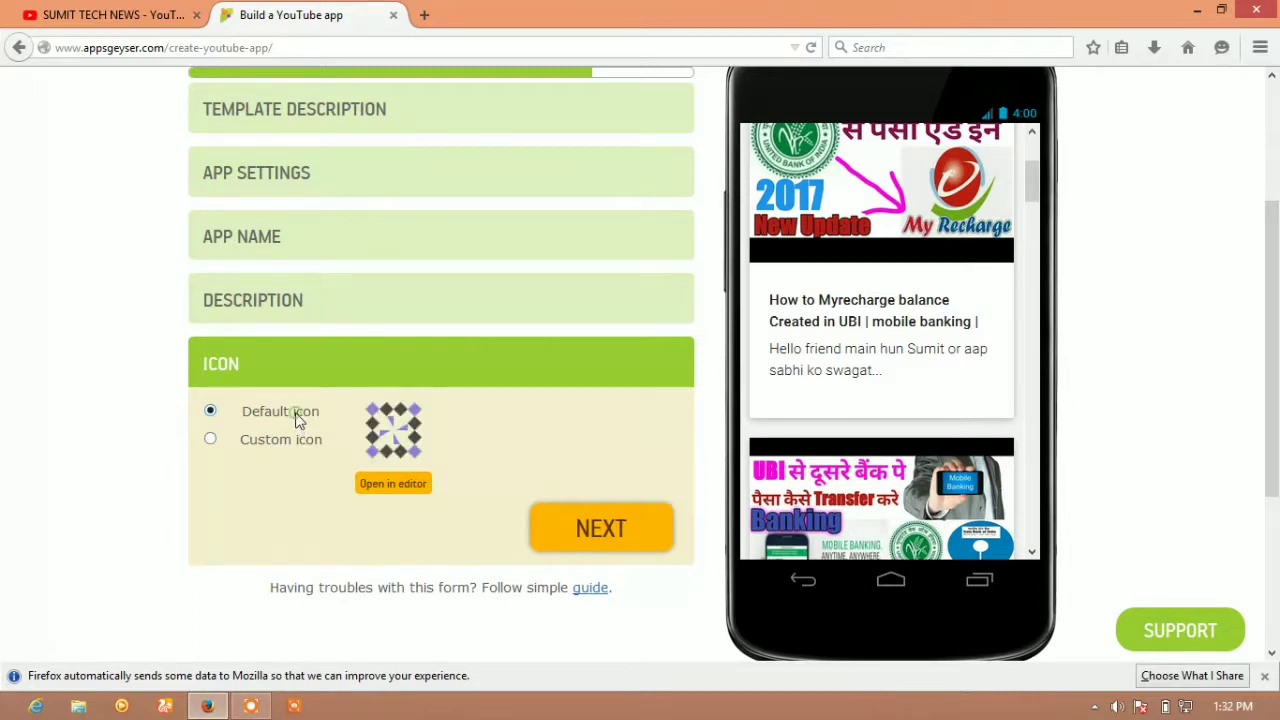
{"action": "left_click", "coordinate": [393, 485]}
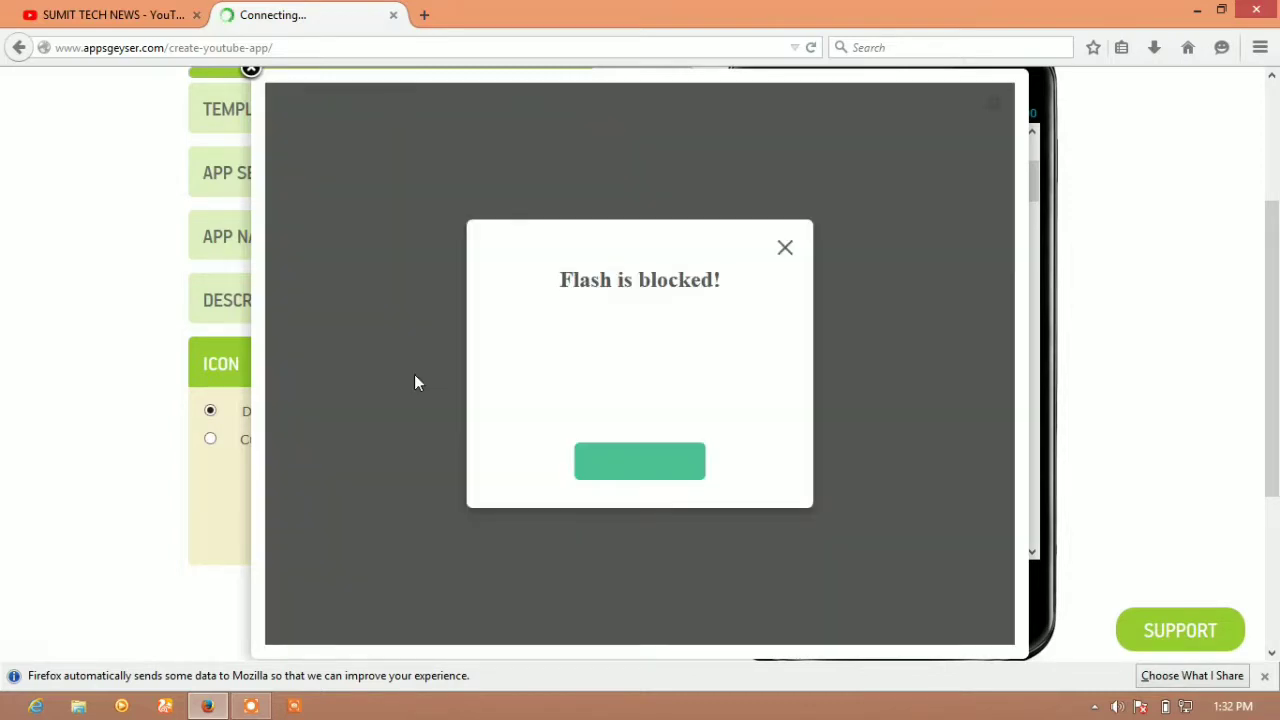
{"action": "left_click", "coordinate": [632, 468]}
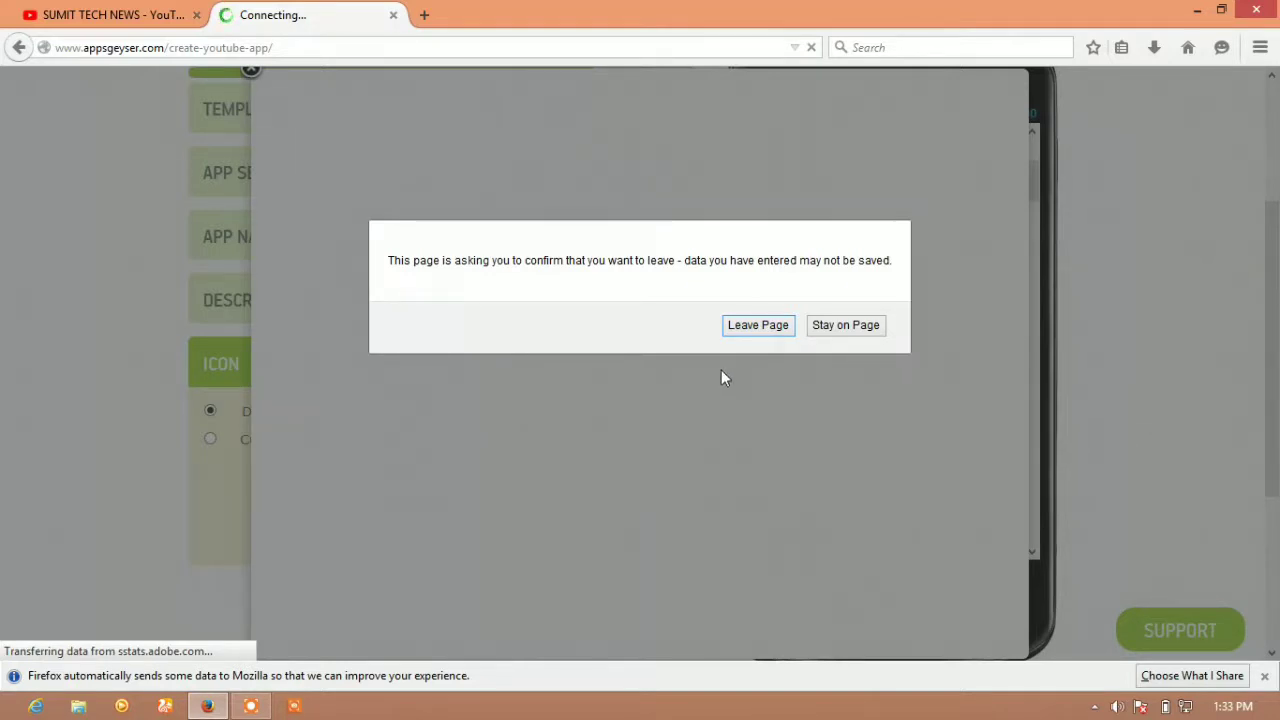
{"action": "left_click", "coordinate": [826, 328]}
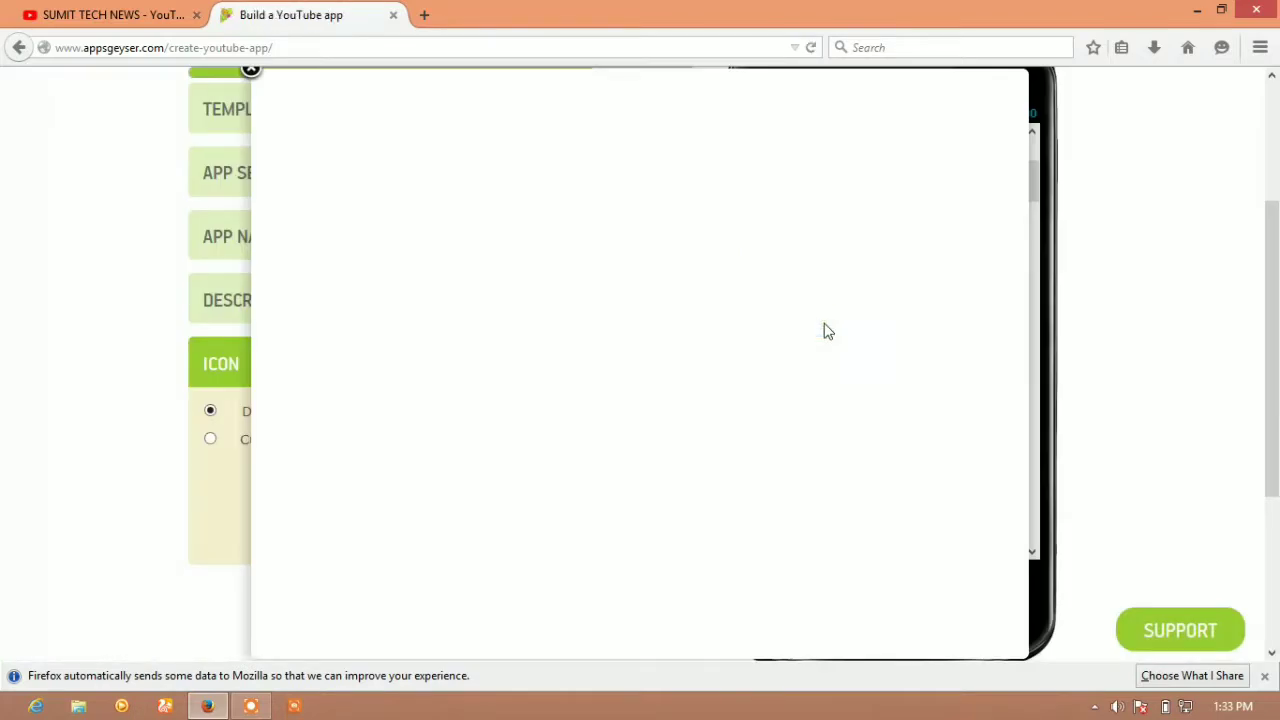
{"action": "left_click", "coordinate": [305, 47]}
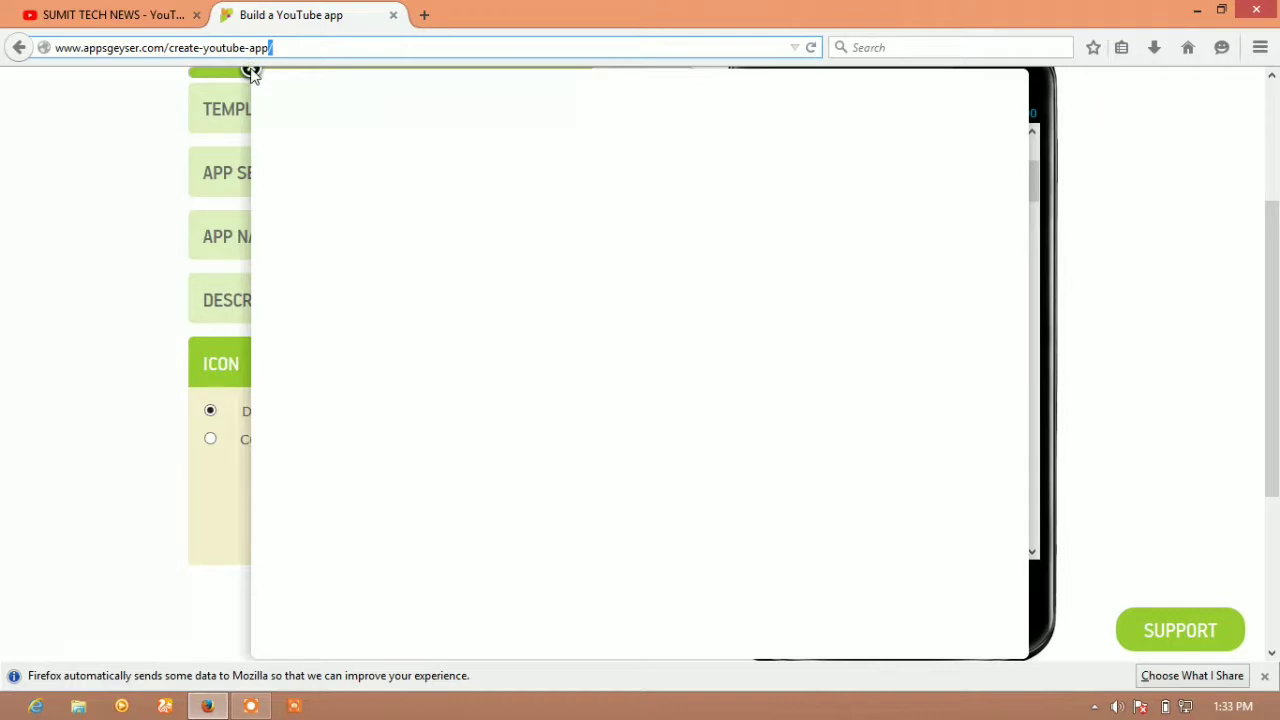
{"action": "left_click", "coordinate": [250, 73]}
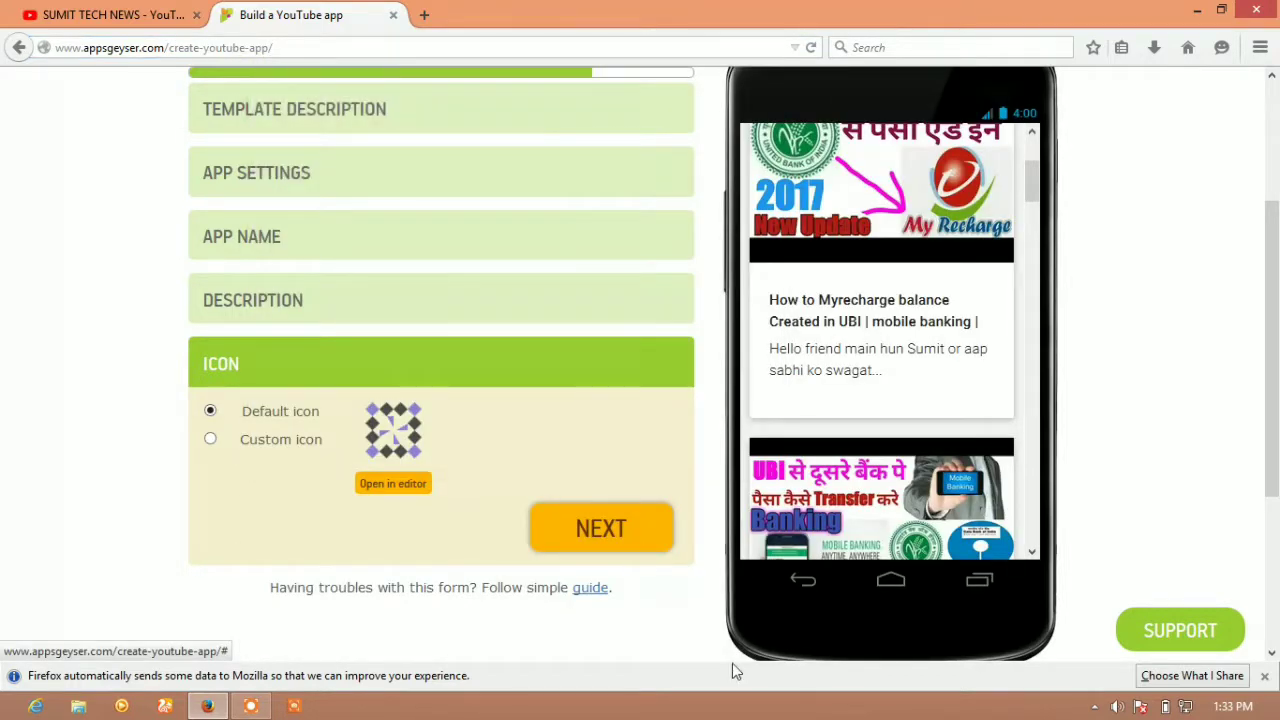
{"action": "left_click", "coordinate": [250, 706]}
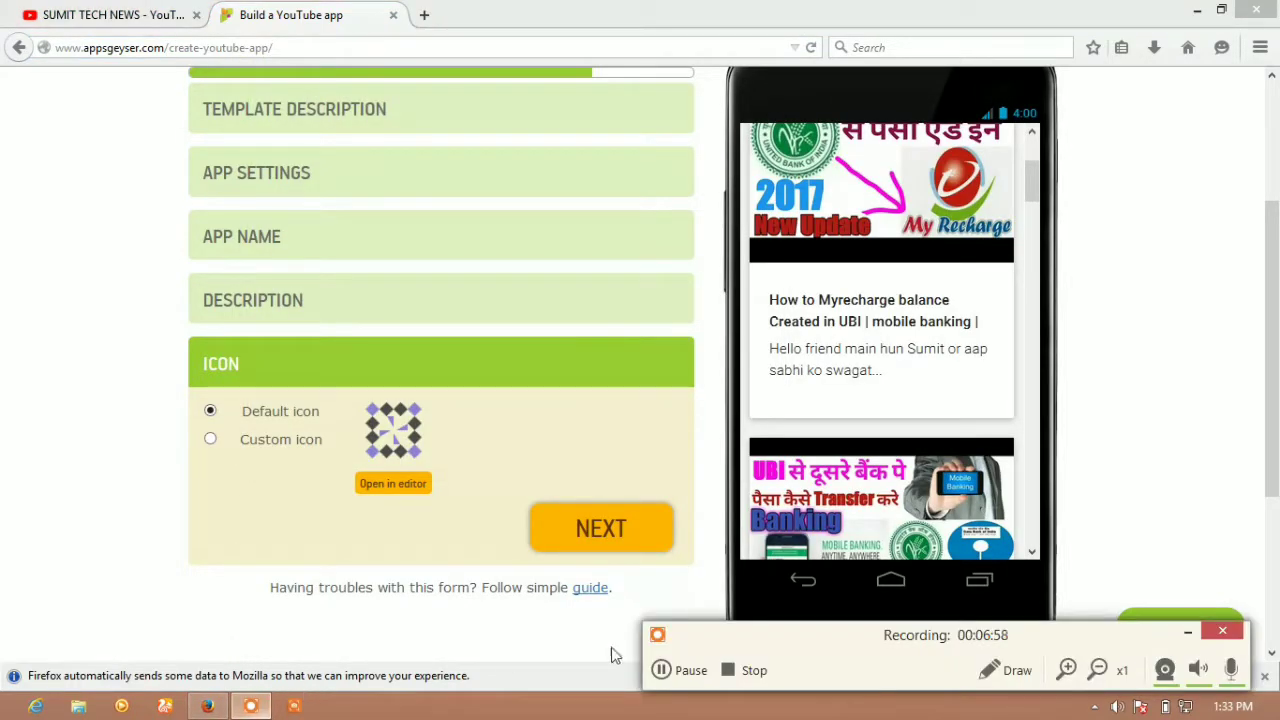
{"action": "left_click", "coordinate": [676, 670]}
{"action": "left_click", "coordinate": [676, 670]}
Switch to a custom icon and upload the STN logo image 20180220_211008.jpg
{"action": "left_click", "coordinate": [252, 441]}
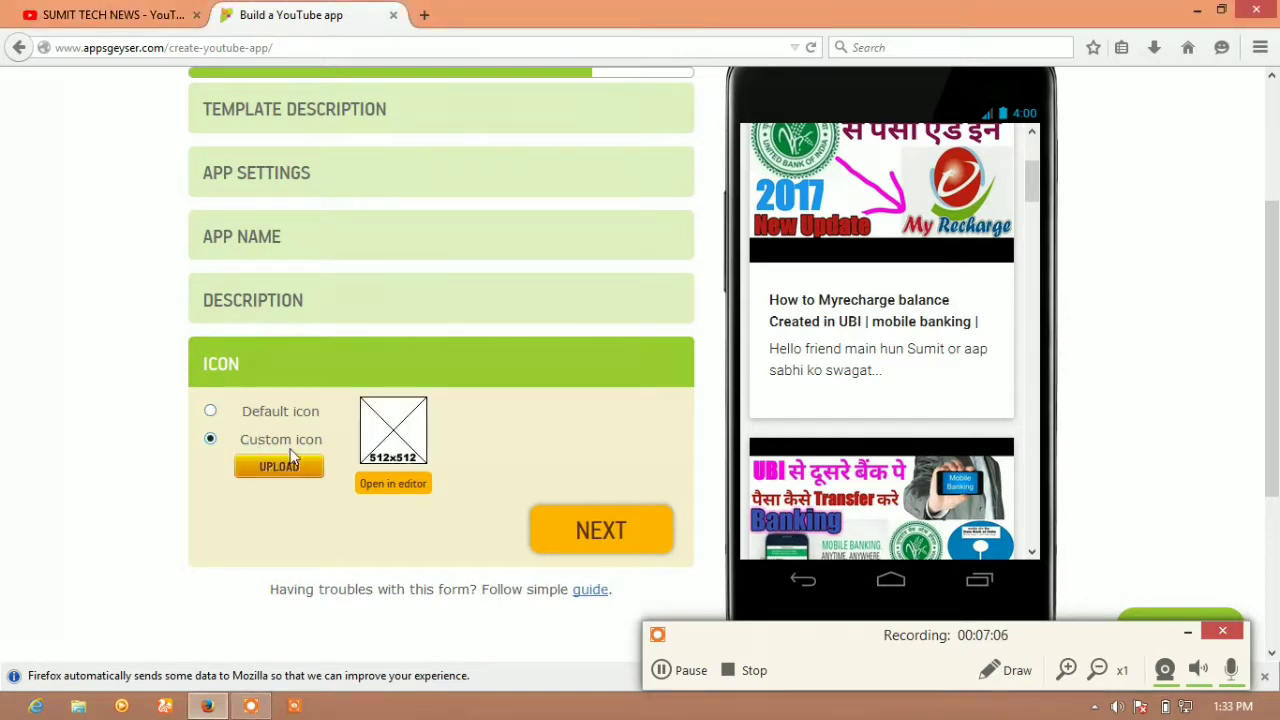
{"action": "left_click", "coordinate": [303, 470]}
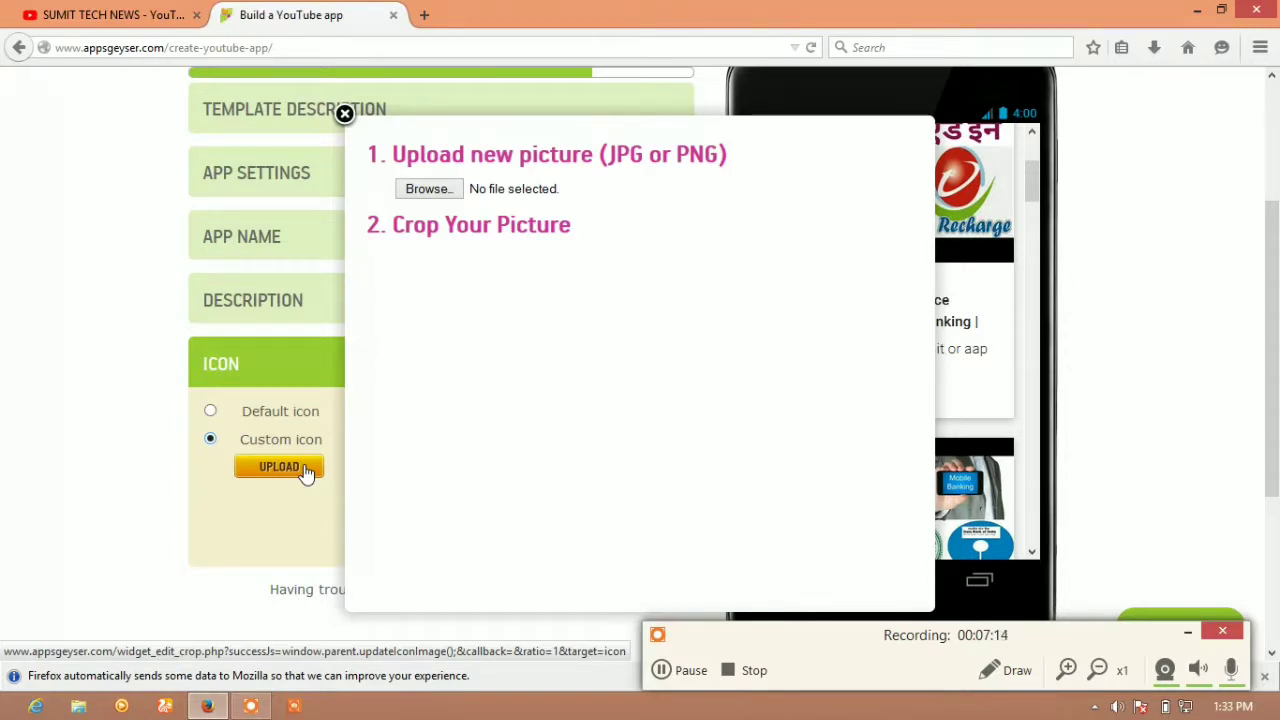
{"action": "left_click", "coordinate": [440, 189]}
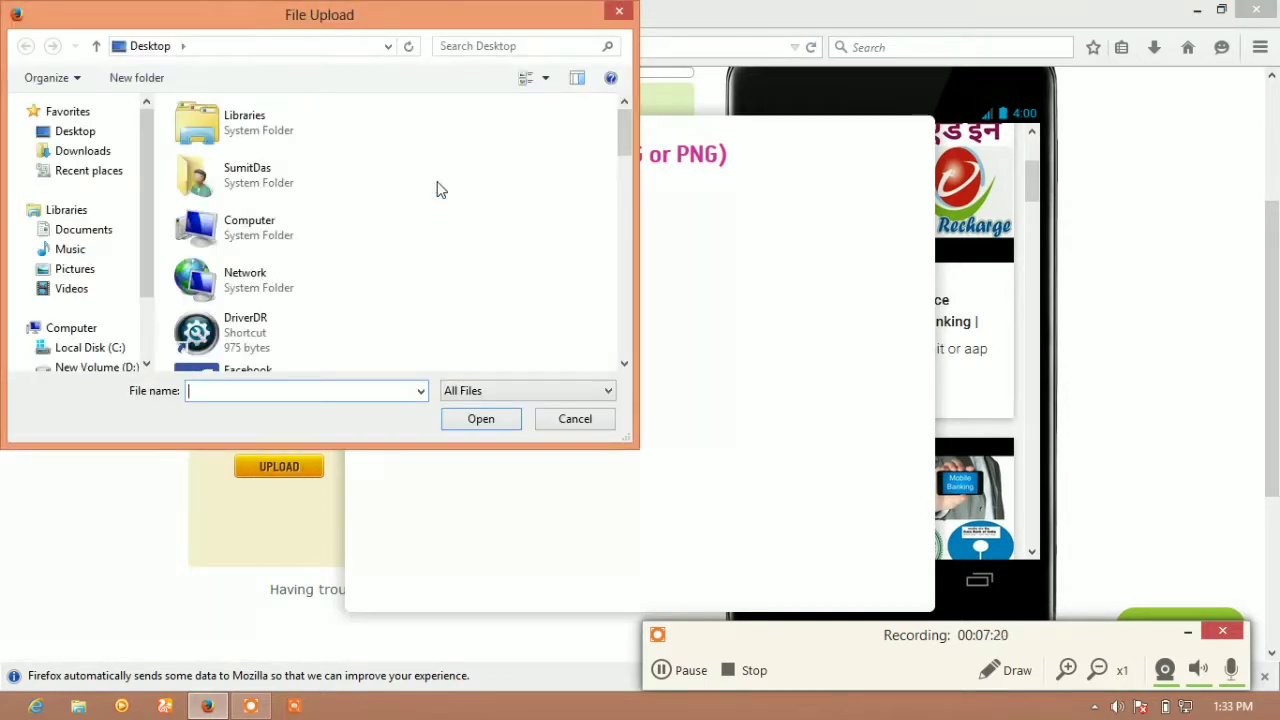
{"action": "mouse_move", "coordinate": [624, 149]}
{"action": "left_mouse_down"}
{"action": "mouse_move", "coordinate": [630, 204]}
{"action": "mouse_move", "coordinate": [612, 301]}
{"action": "left_mouse_up"}
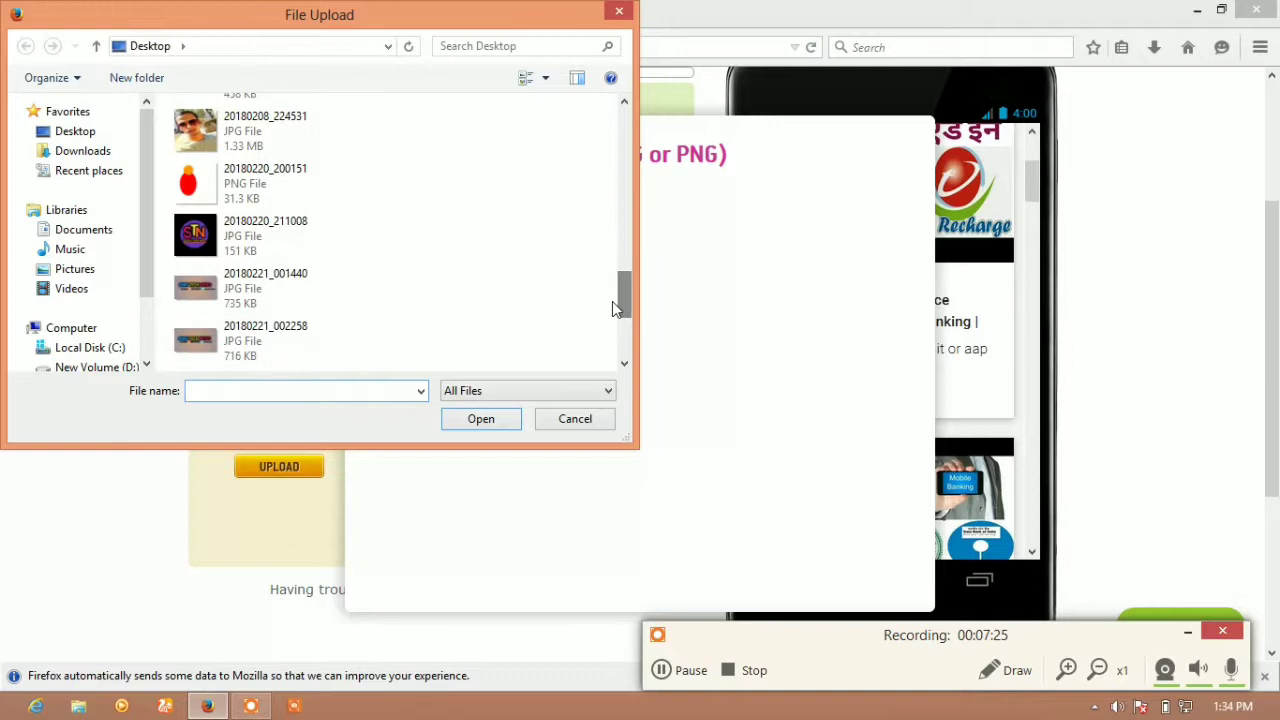
{"action": "left_click", "coordinate": [287, 231]}
{"action": "left_click", "coordinate": [489, 421]}
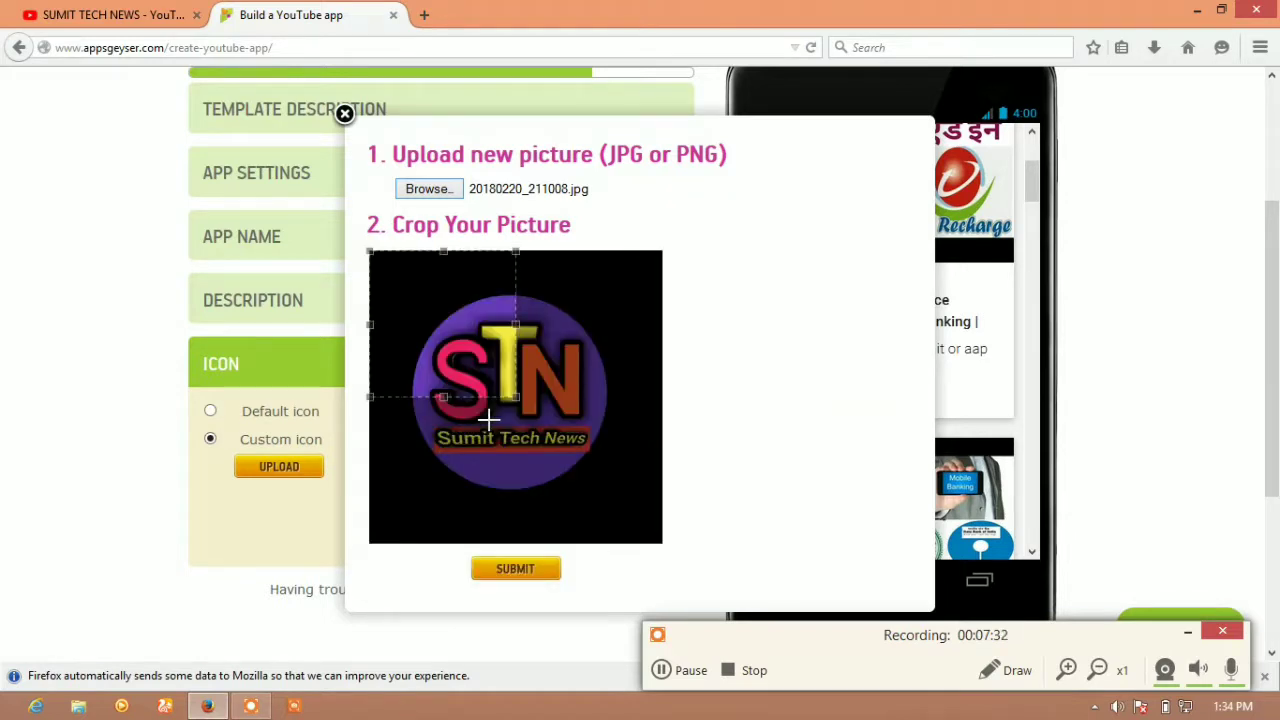
Crop the image square around the STN logo circle and submit it as the icon
{"action": "left_click_drag", "start_coordinate": [437, 294], "coordinate": [490, 355]}
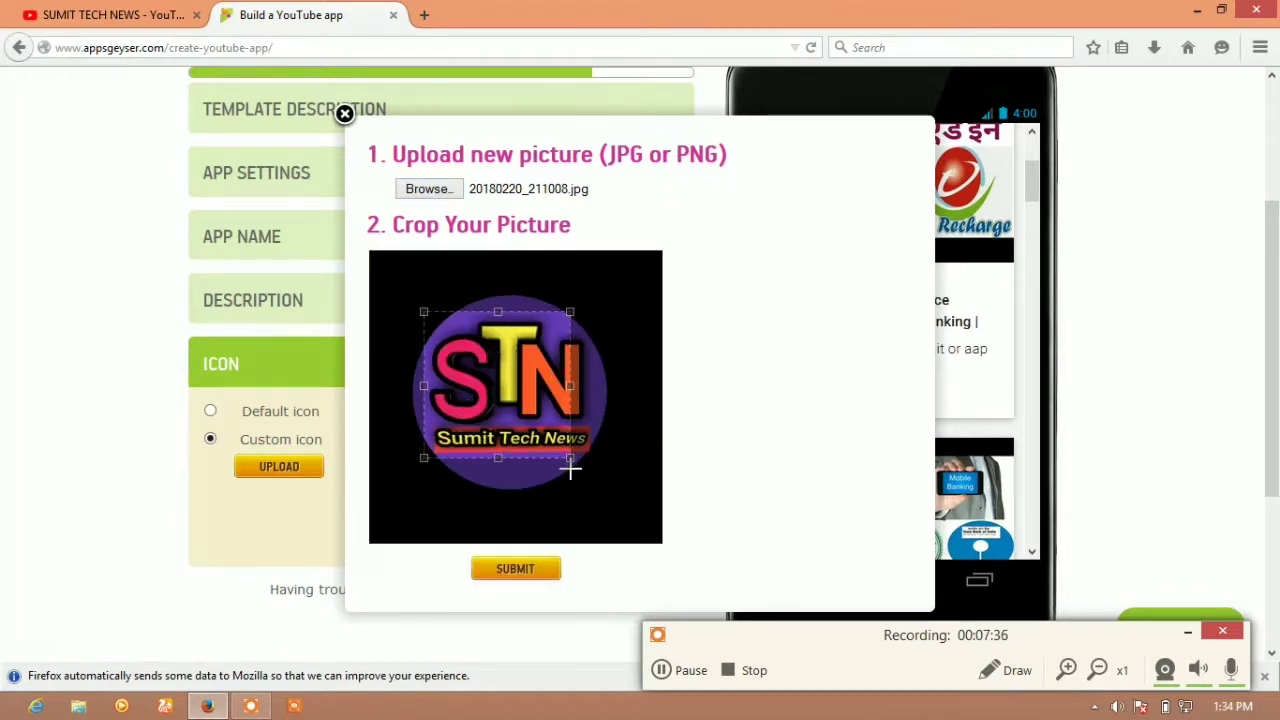
{"action": "left_click_drag", "start_coordinate": [570, 457], "coordinate": [598, 478]}
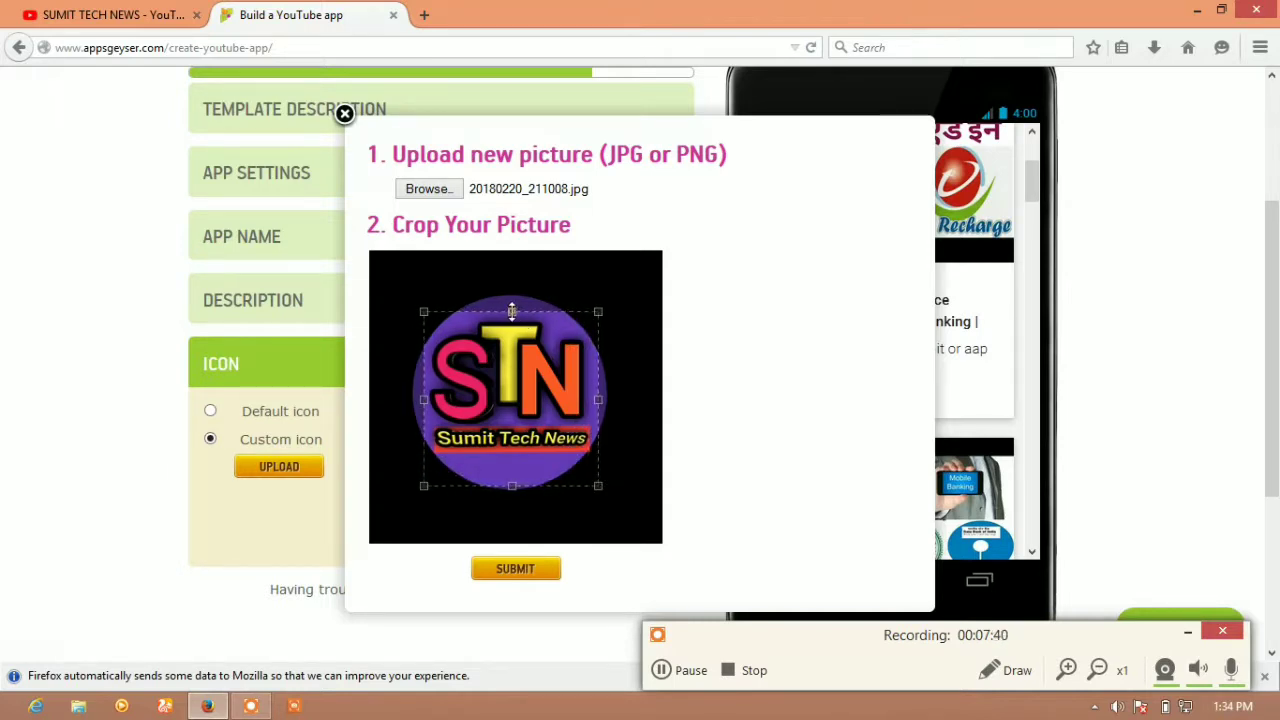
{"action": "mouse_move", "coordinate": [512, 311]}
{"action": "left_mouse_down"}
{"action": "mouse_move", "coordinate": [514, 280]}
{"action": "mouse_move", "coordinate": [513, 312]}
{"action": "left_mouse_up"}
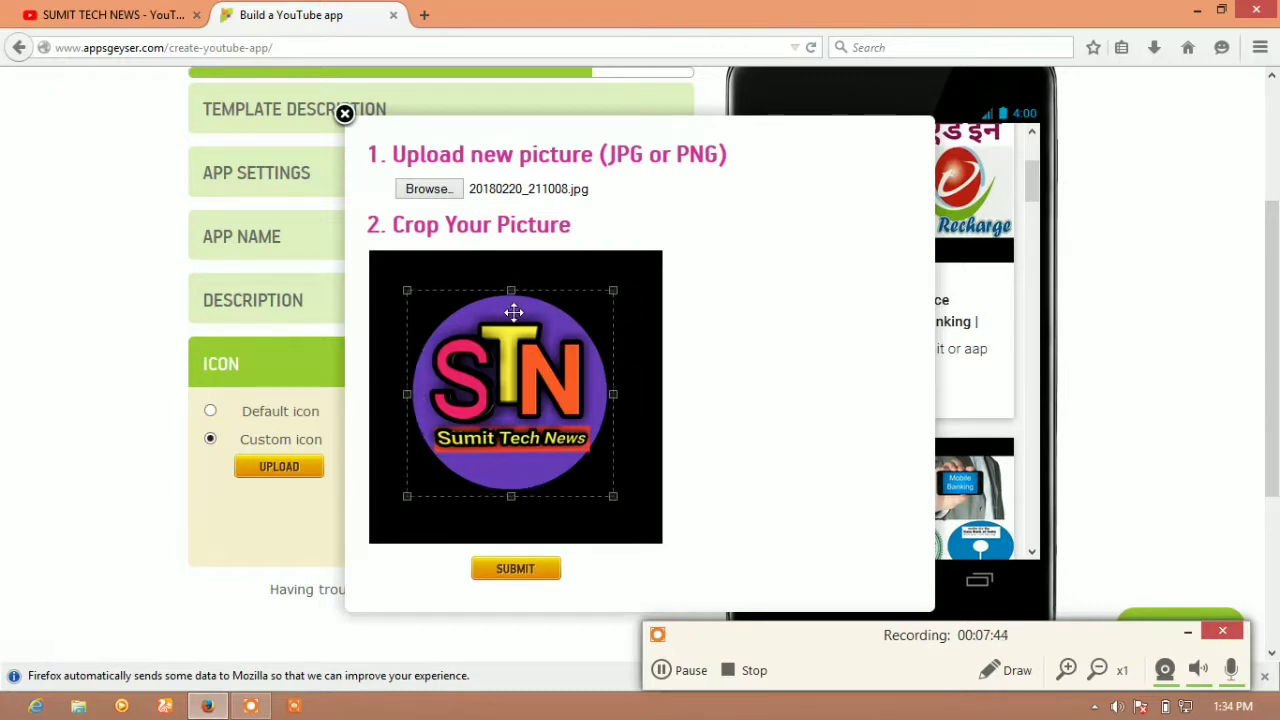
{"action": "left_click", "coordinate": [510, 568]}
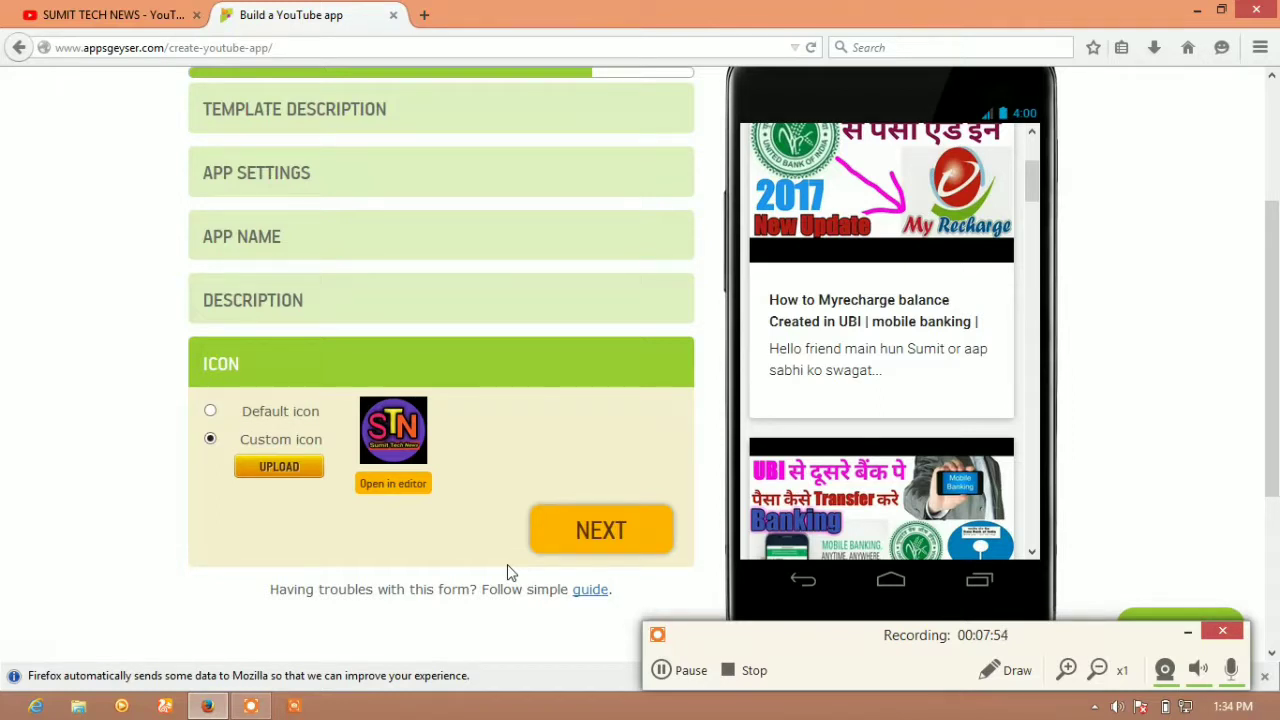
Create the YouTube app, then choose Facebook Log In from the Sign In dialog
{"action": "left_click", "coordinate": [594, 535]}
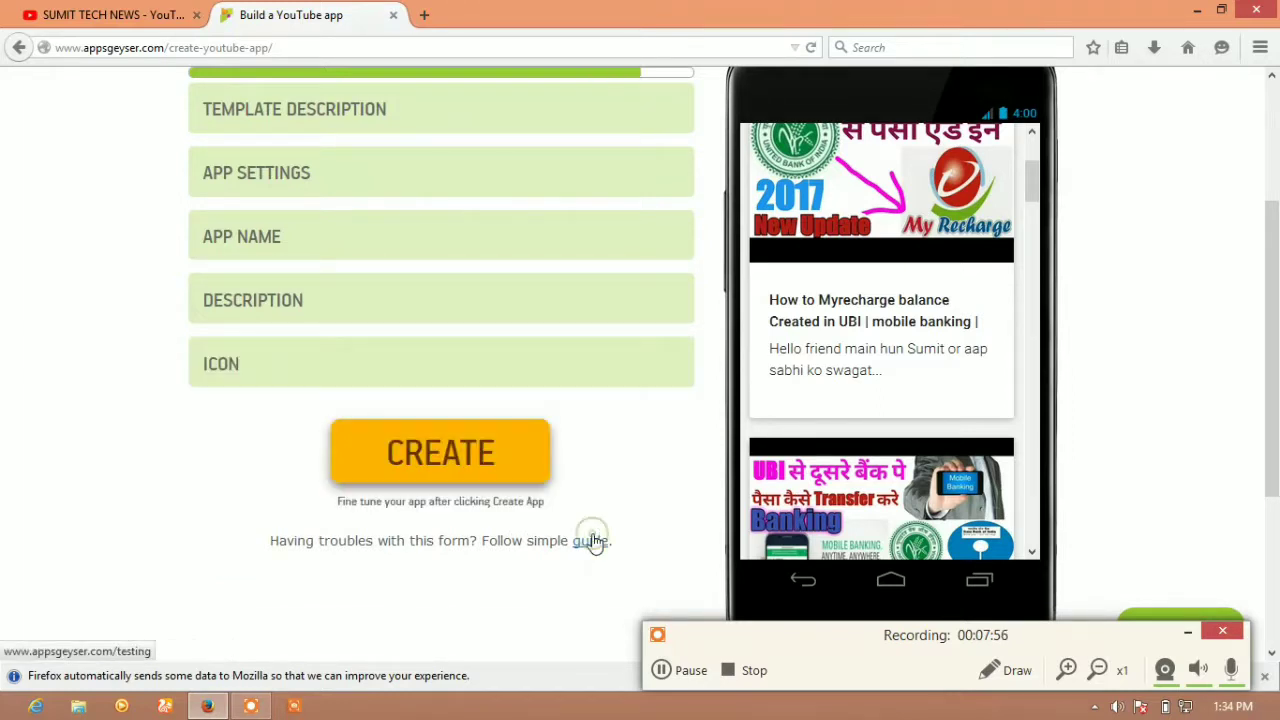
{"action": "left_click", "coordinate": [1187, 632]}
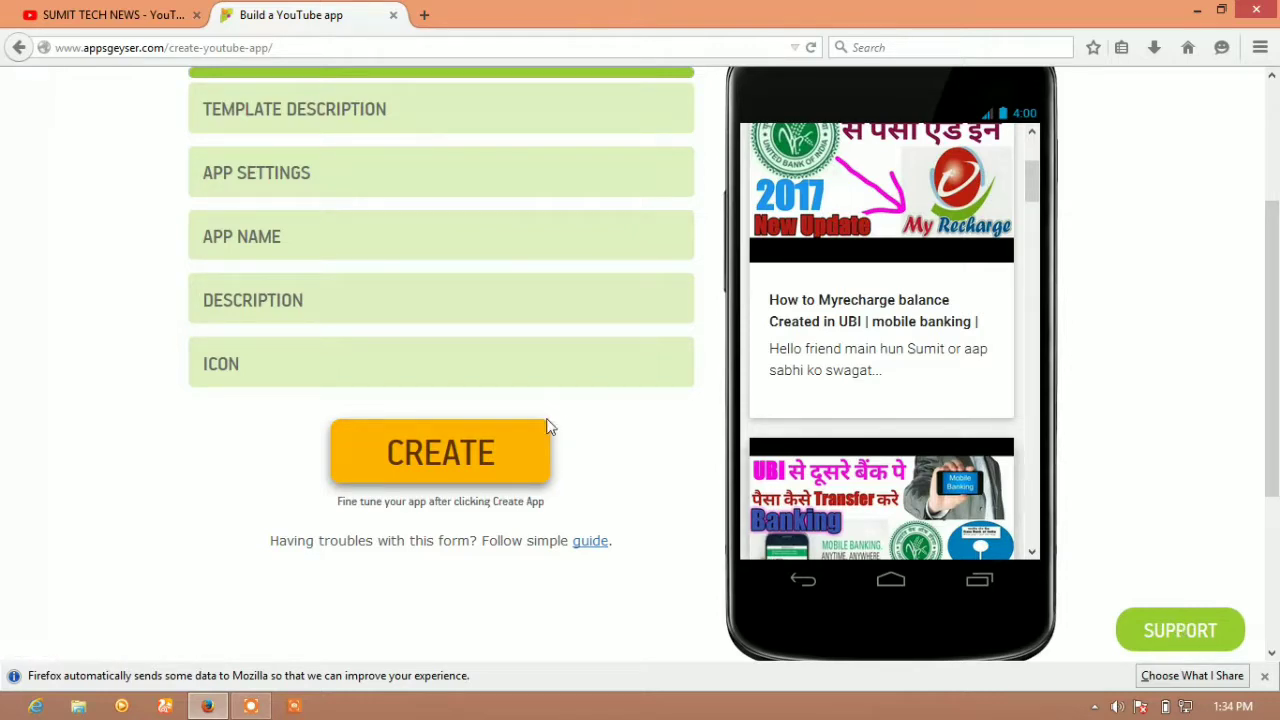
{"action": "left_click", "coordinate": [469, 459]}
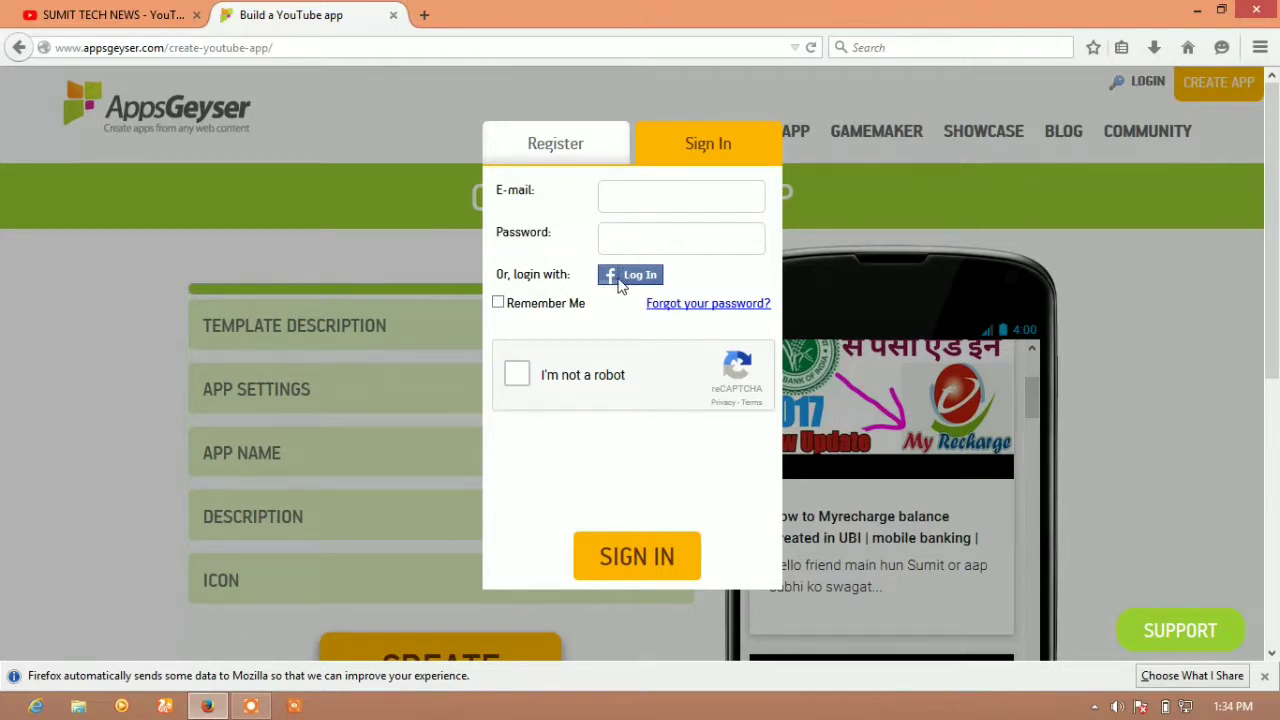
{"action": "left_click", "coordinate": [620, 284]}
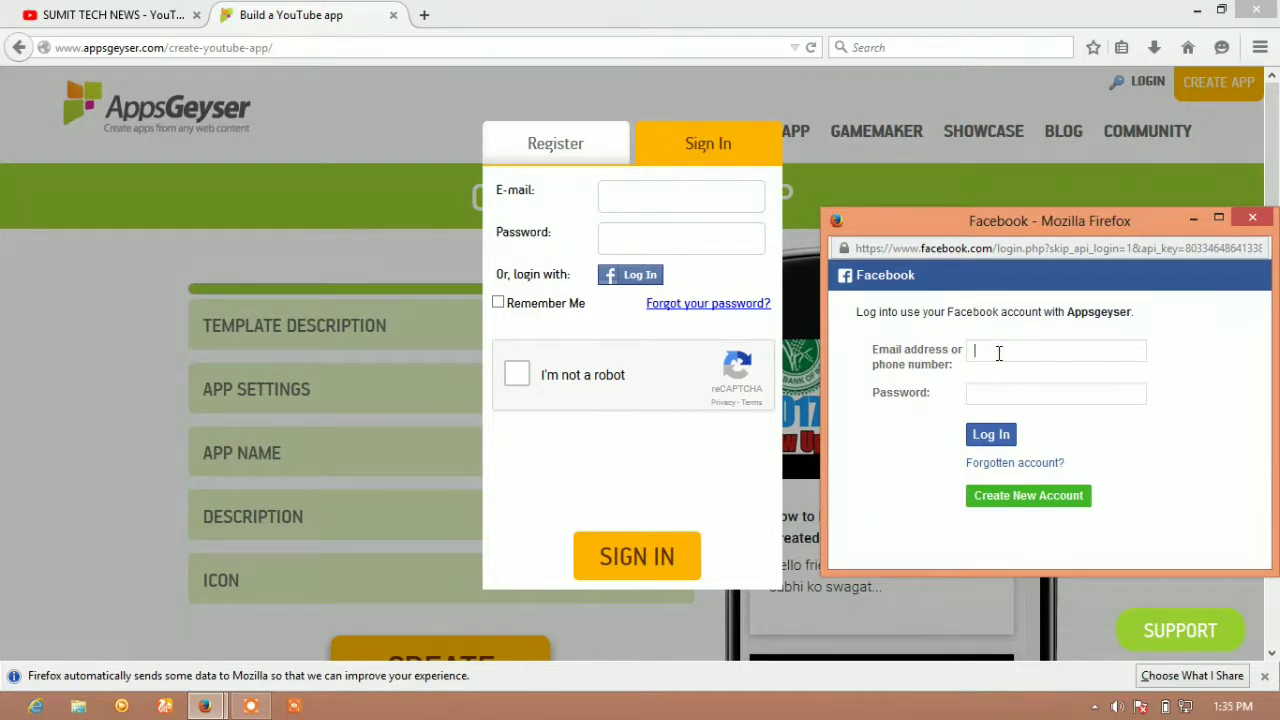
Enter the account e-mail and password in the Facebook login and submit
{"action": "type", "text": "SUM"}
{"action": "key", "text": "BackSpace"}
{"action": "key", "text": "BackSpace"}
{"action": "key", "text": "BackSpace"}
{"action": "key", "text": "BackSpace"}
{"action": "left_click", "coordinate": [1009, 394]}
{"action": "type", "text": "***"}
{"action": "key", "text": "BackSpace"}
{"action": "key", "text": "BackSpace"}
{"action": "key", "text": "BackSpace"}
{"action": "type", "text": "**"}
{"action": "type", "text": "*****"}
{"action": "type", "text": "*"}
{"action": "type", "text": "*"}
{"action": "left_click", "coordinate": [990, 436]}
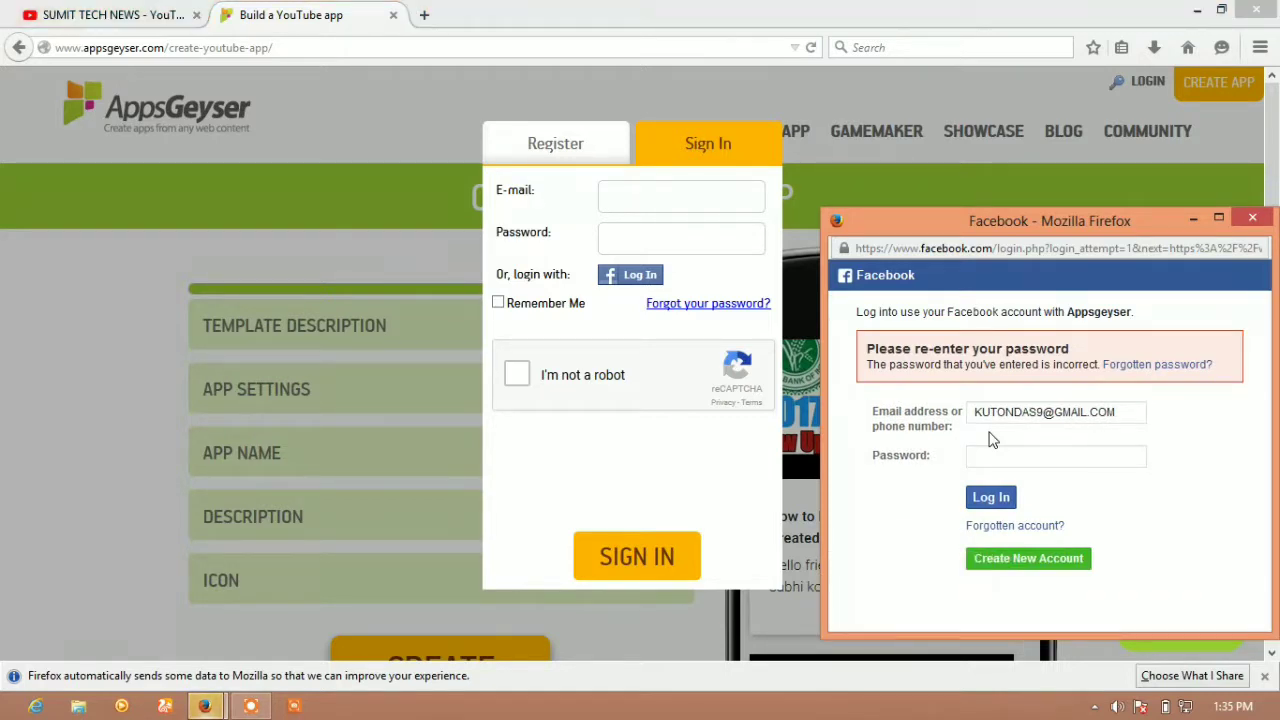
Correct the misspelled e-mail address, re-enter the password and submit the login again
{"action": "left_click", "coordinate": [1121, 413]}
{"action": "key", "text": "BackSpace"}
{"action": "key", "text": "BackSpace"}
{"action": "key", "text": "BackSpace"}
{"action": "key", "text": "BackSpace"}
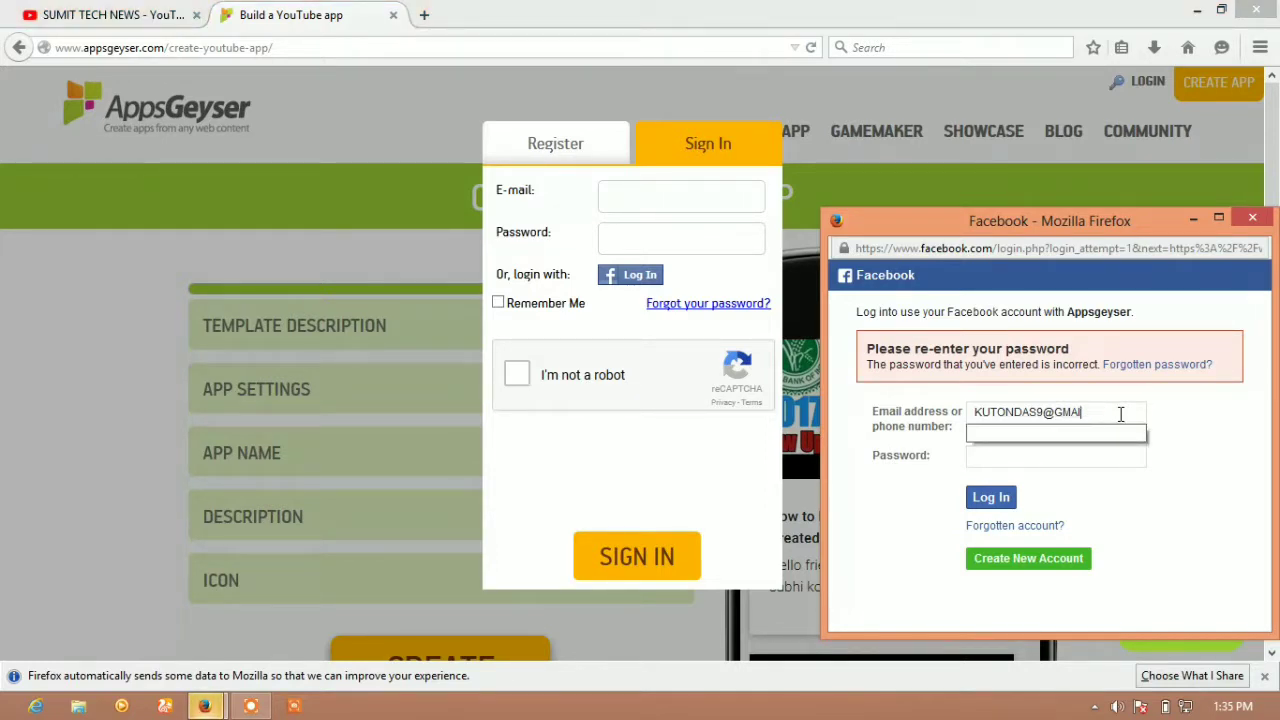
{"action": "key", "text": "BackSpace"}
{"action": "key", "text": "BackSpace"}
{"action": "key", "text": "BackSpace"}
{"action": "key", "text": "BackSpace"}
{"action": "key", "text": "BackSpace"}
{"action": "key", "text": "BackSpace"}
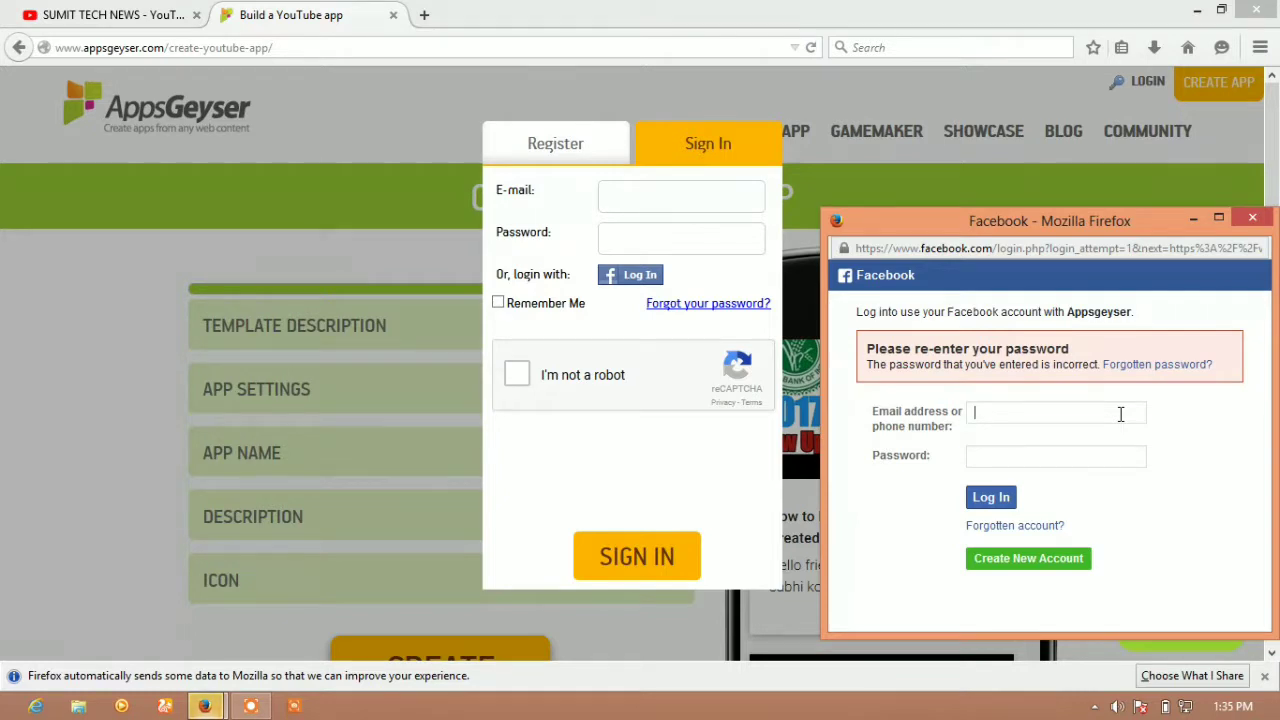
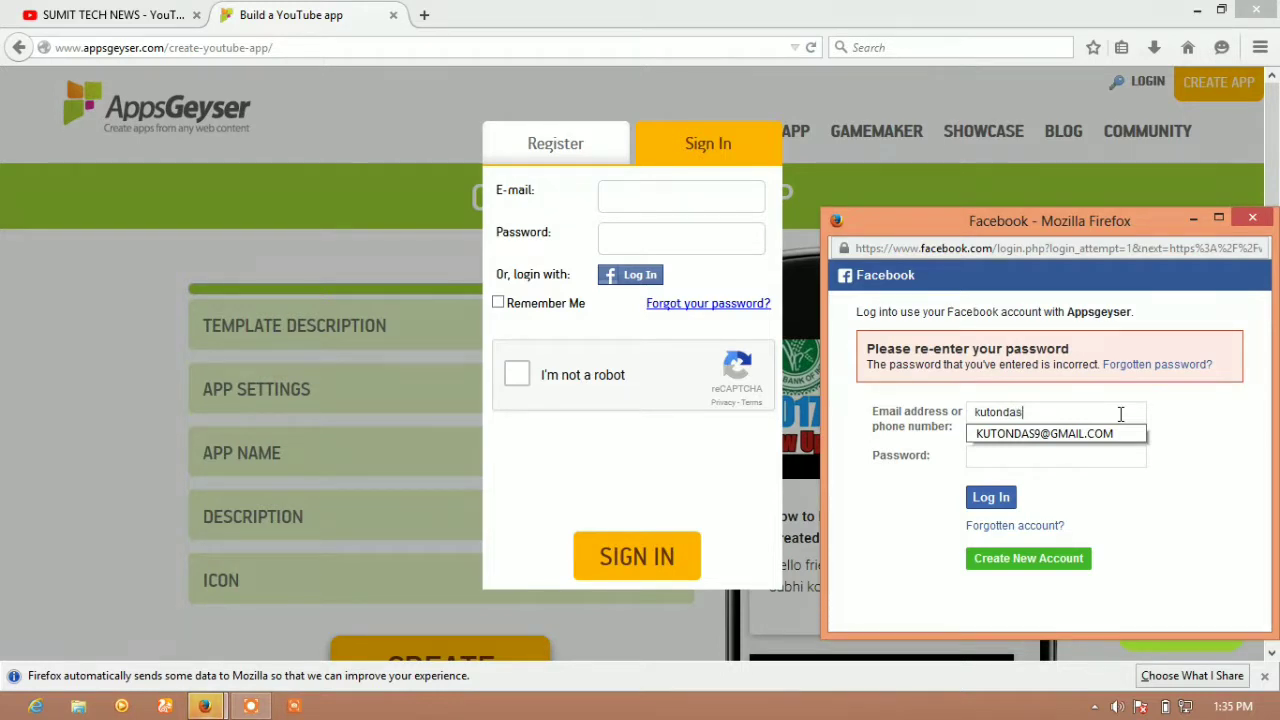
{"action": "left_click", "coordinate": [1090, 455]}
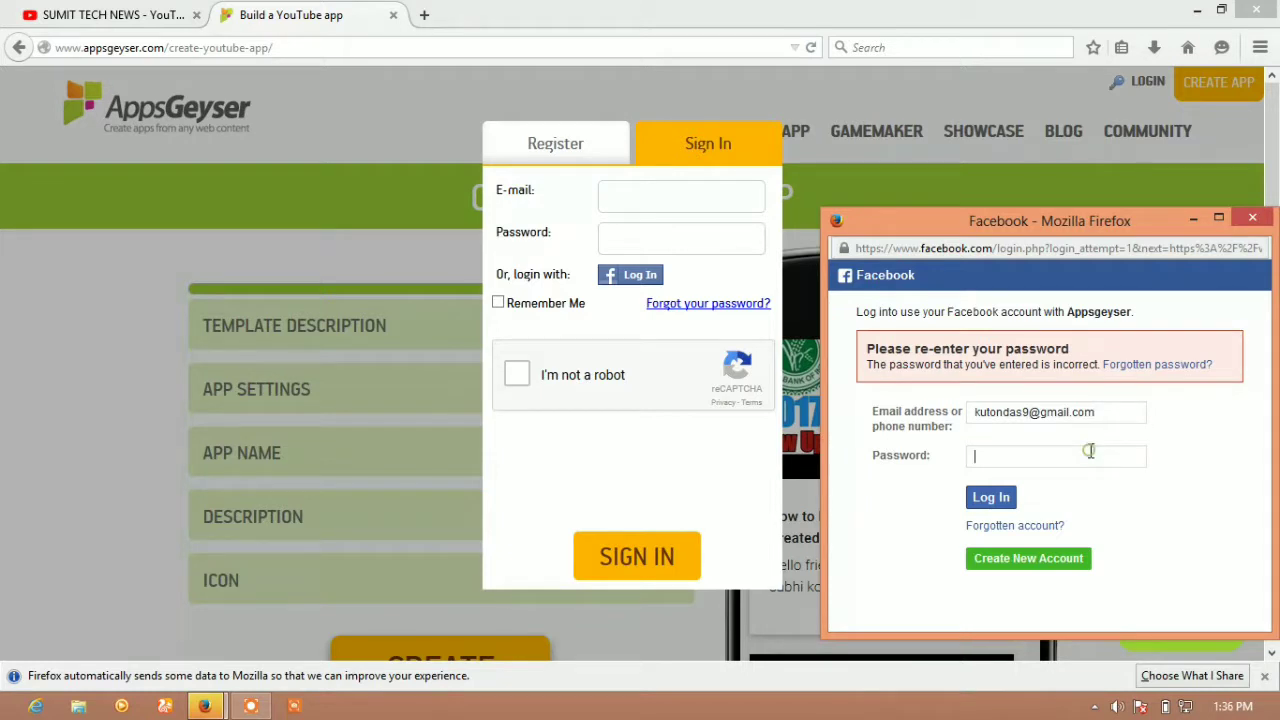
{"action": "type", "text": "••"}
{"action": "type", "text": "••••••"}
{"action": "left_click", "coordinate": [999, 500]}
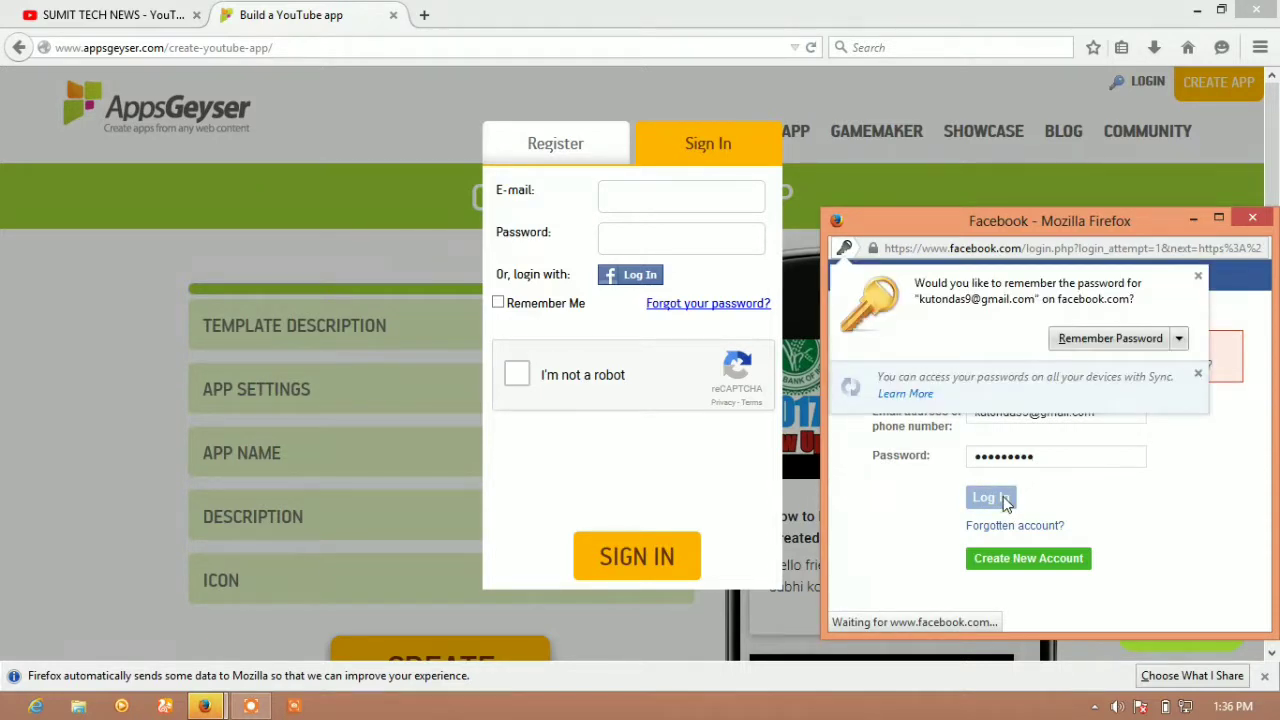
Decline Firefox's offer to remember the password and return to the AppsGeyser dashboard
{"action": "left_click", "coordinate": [1130, 345]}
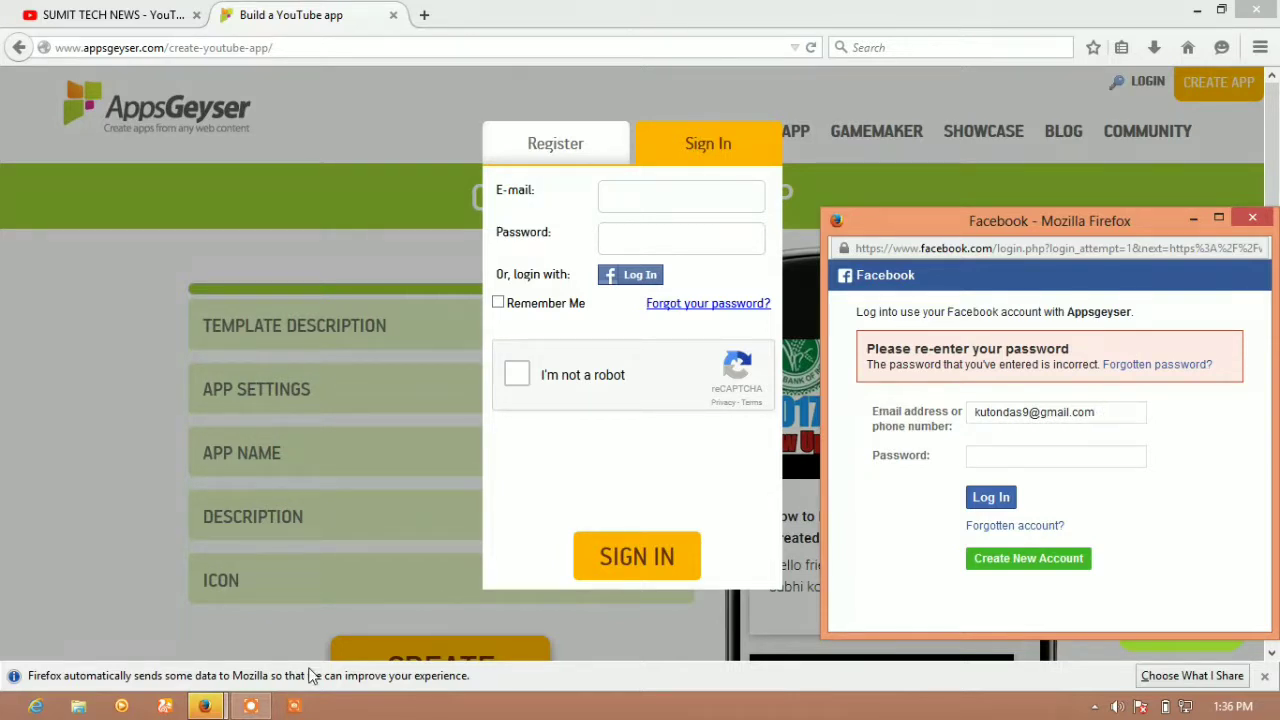
{"action": "left_click", "coordinate": [235, 712]}
{"action": "left_click", "coordinate": [240, 708]}
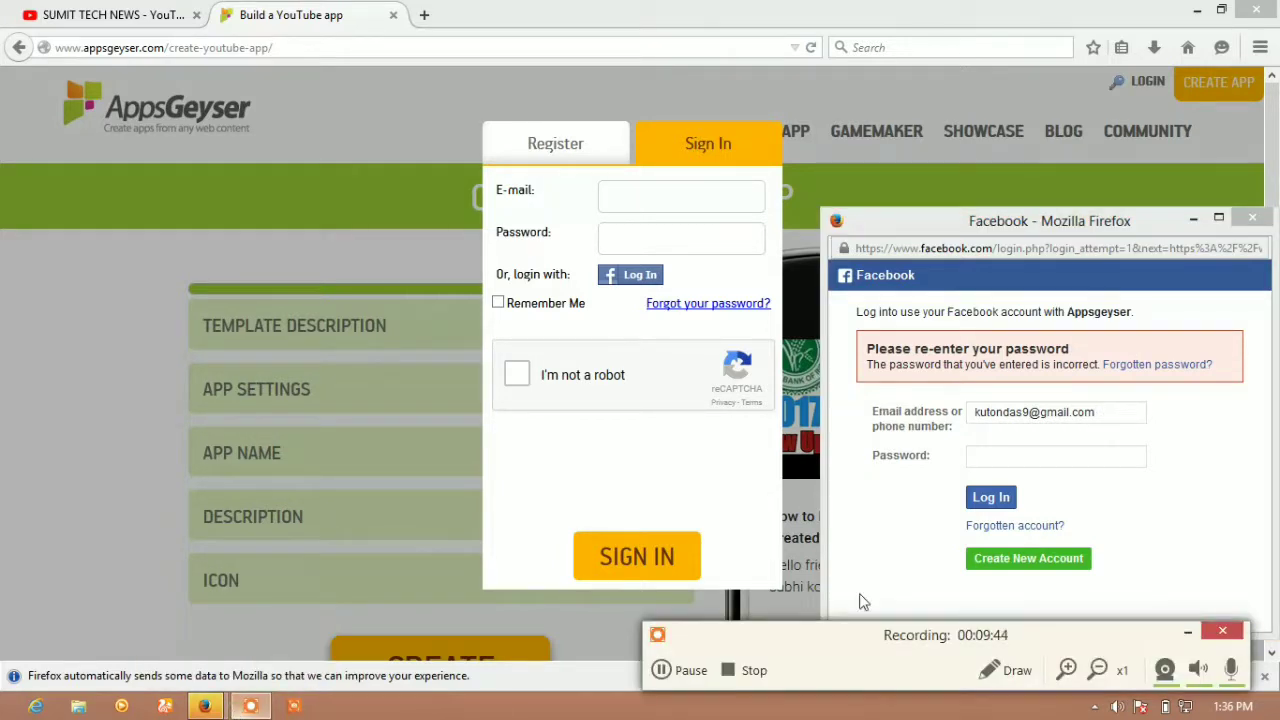
{"action": "left_click", "coordinate": [662, 672]}
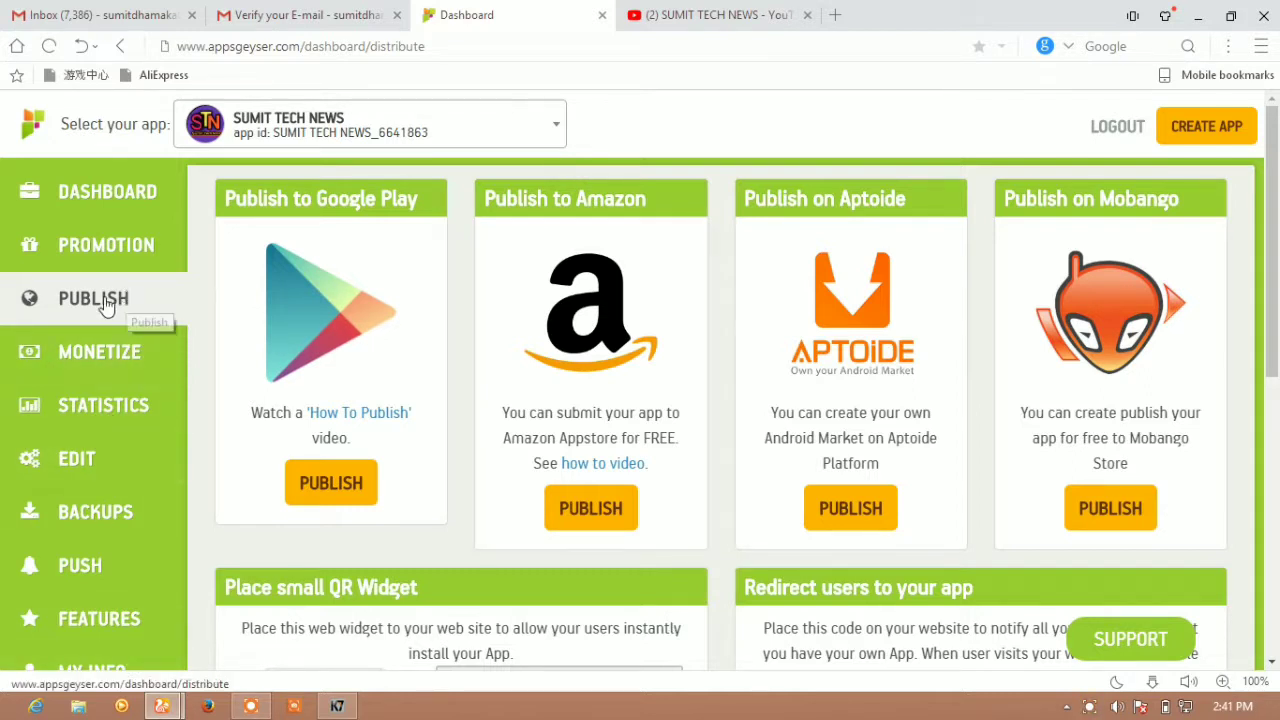
Choose Google Play publishing, tick all eight policy acknowledgements, and continue
{"action": "left_click", "coordinate": [316, 483]}
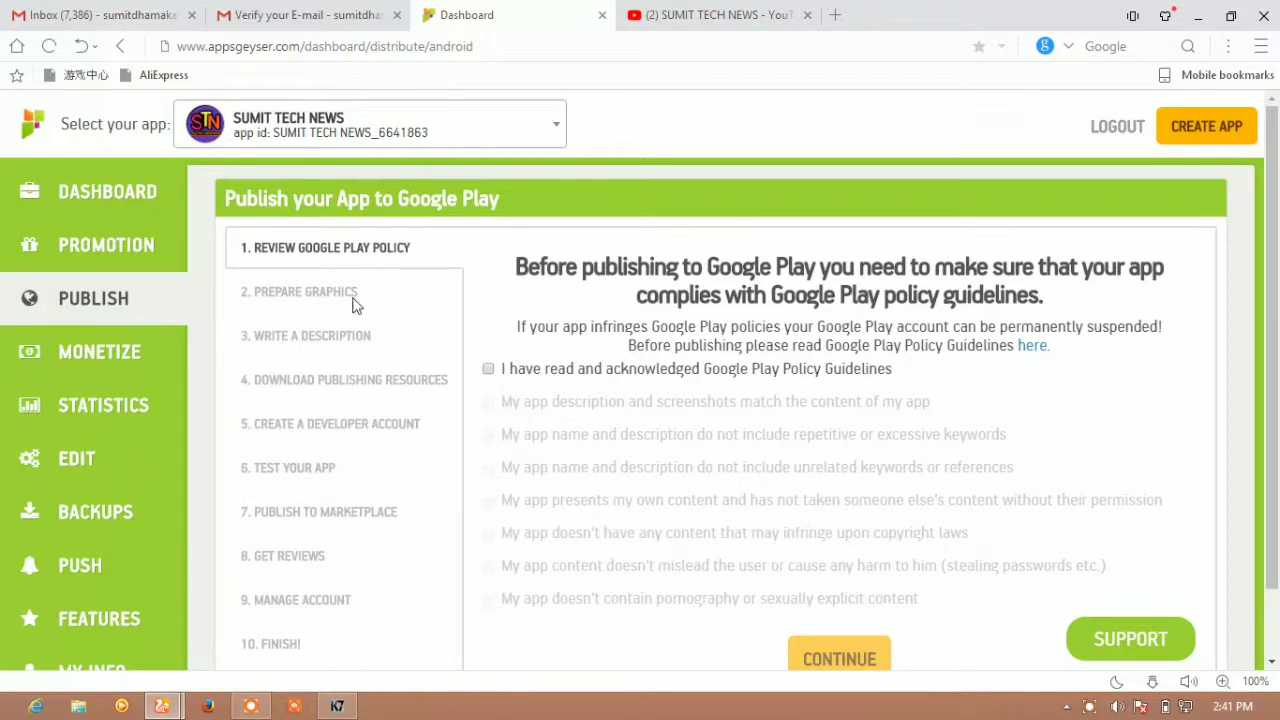
{"action": "left_click", "coordinate": [489, 369]}
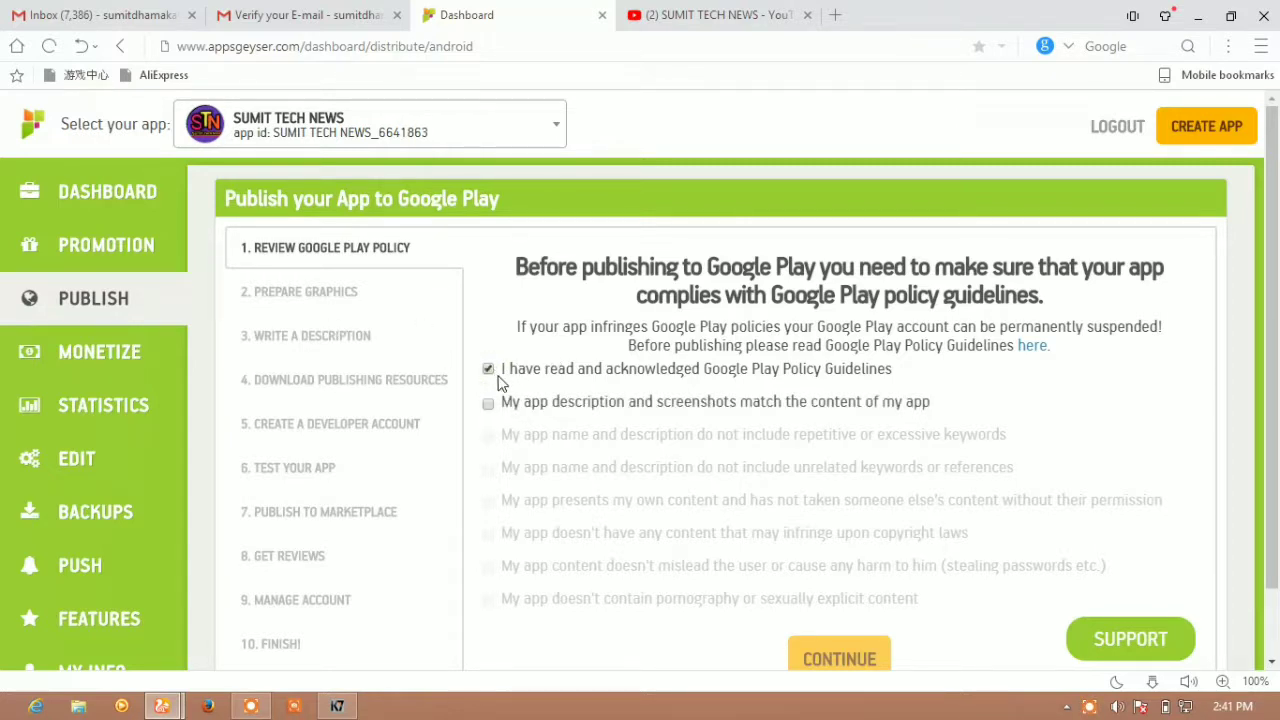
{"action": "left_click", "coordinate": [488, 403]}
{"action": "left_click", "coordinate": [488, 437]}
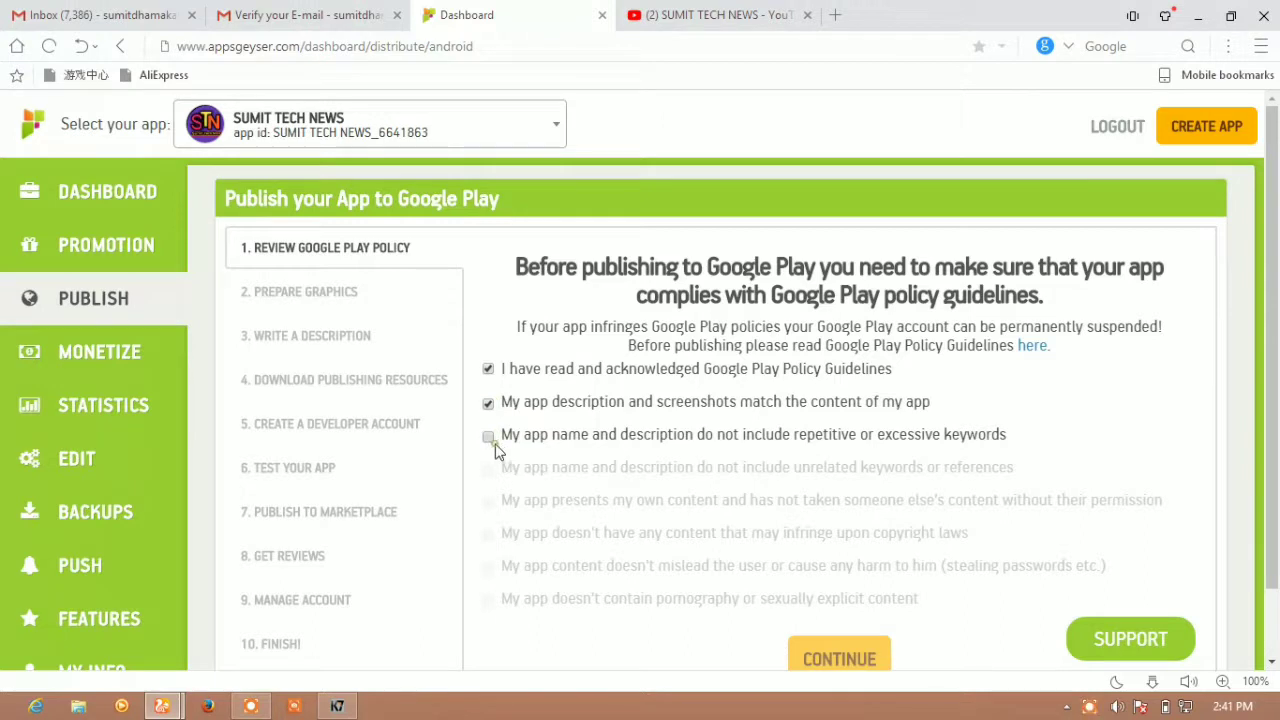
{"action": "left_click", "coordinate": [489, 471]}
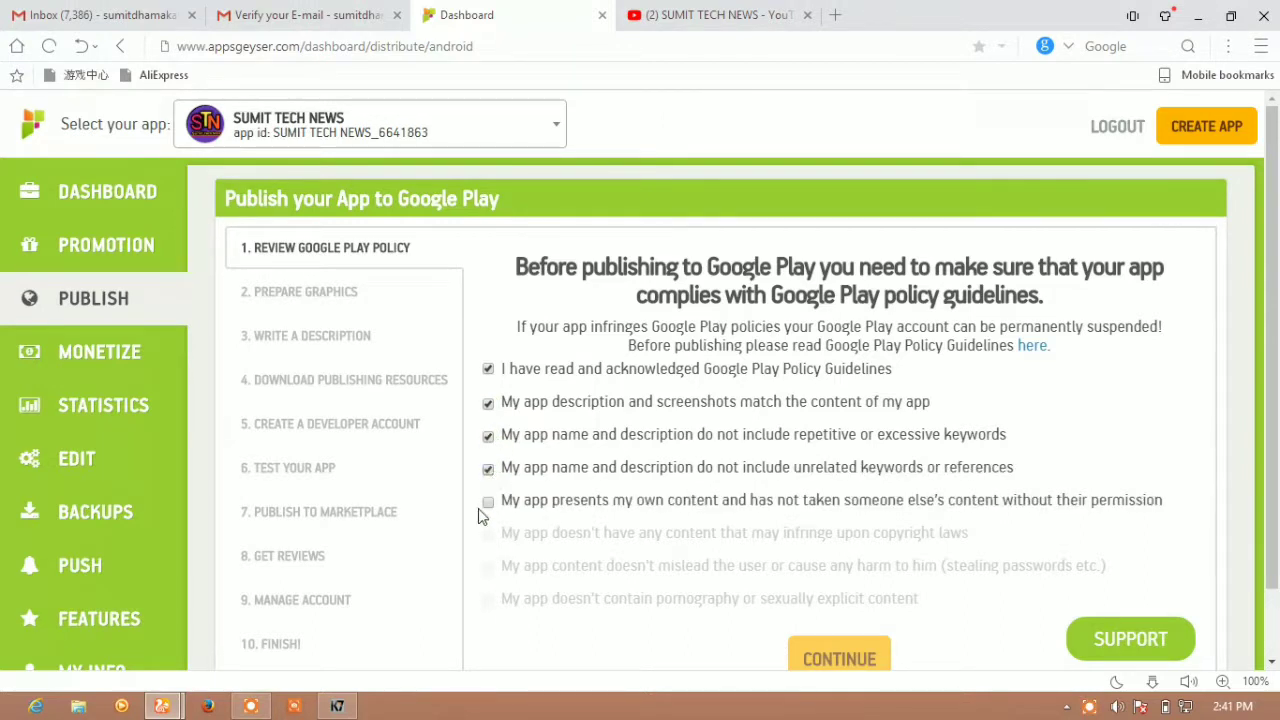
{"action": "left_click", "coordinate": [488, 503]}
{"action": "left_click", "coordinate": [488, 535]}
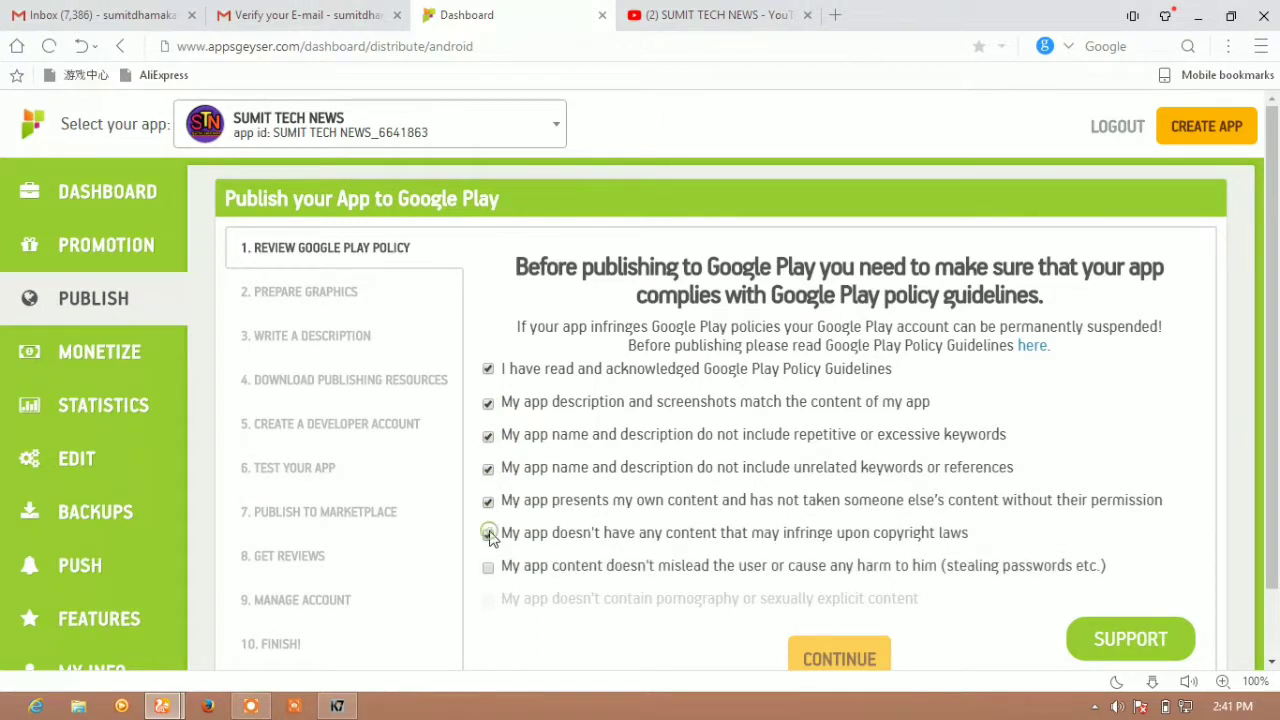
{"action": "left_click", "coordinate": [488, 568]}
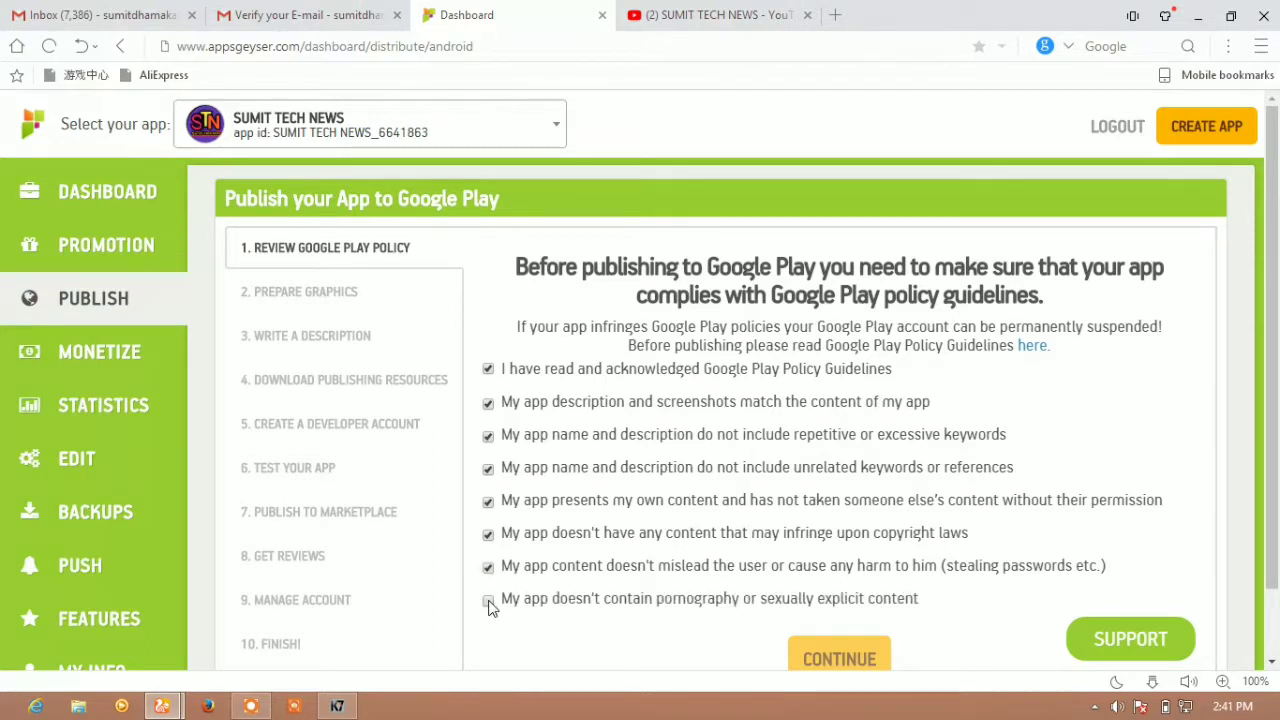
{"action": "left_click", "coordinate": [488, 600]}
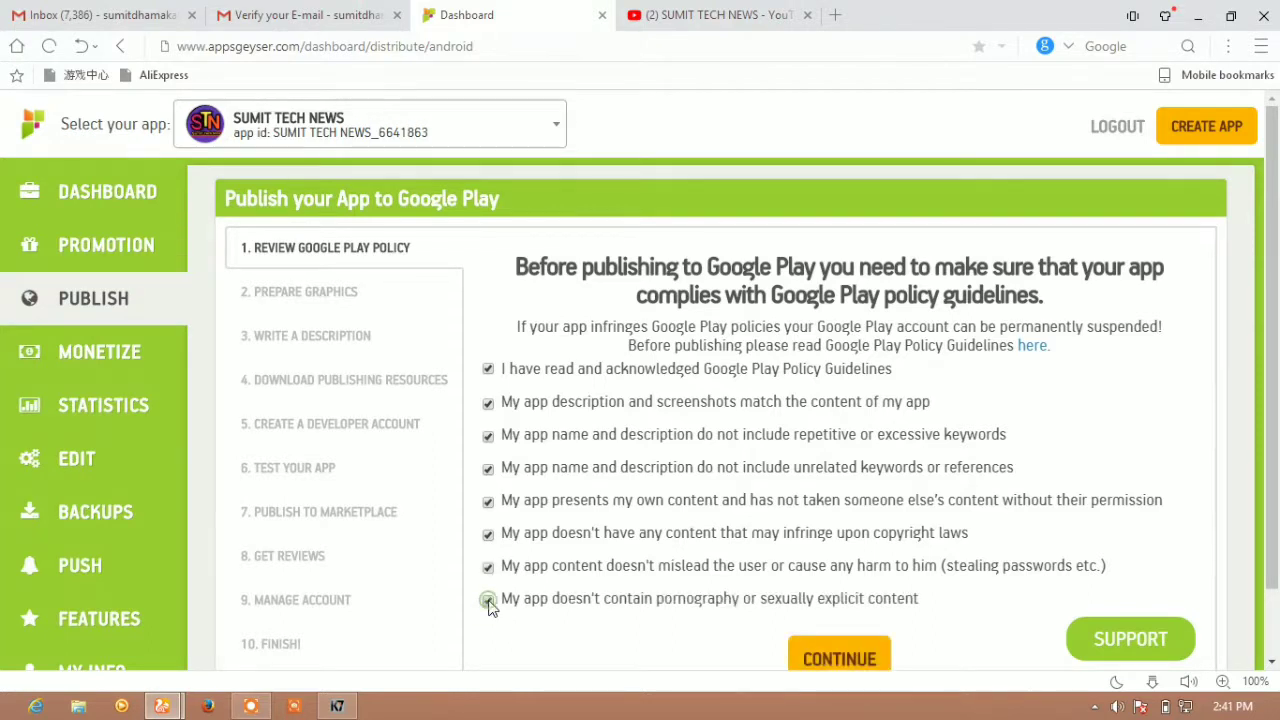
{"action": "left_click", "coordinate": [837, 650]}
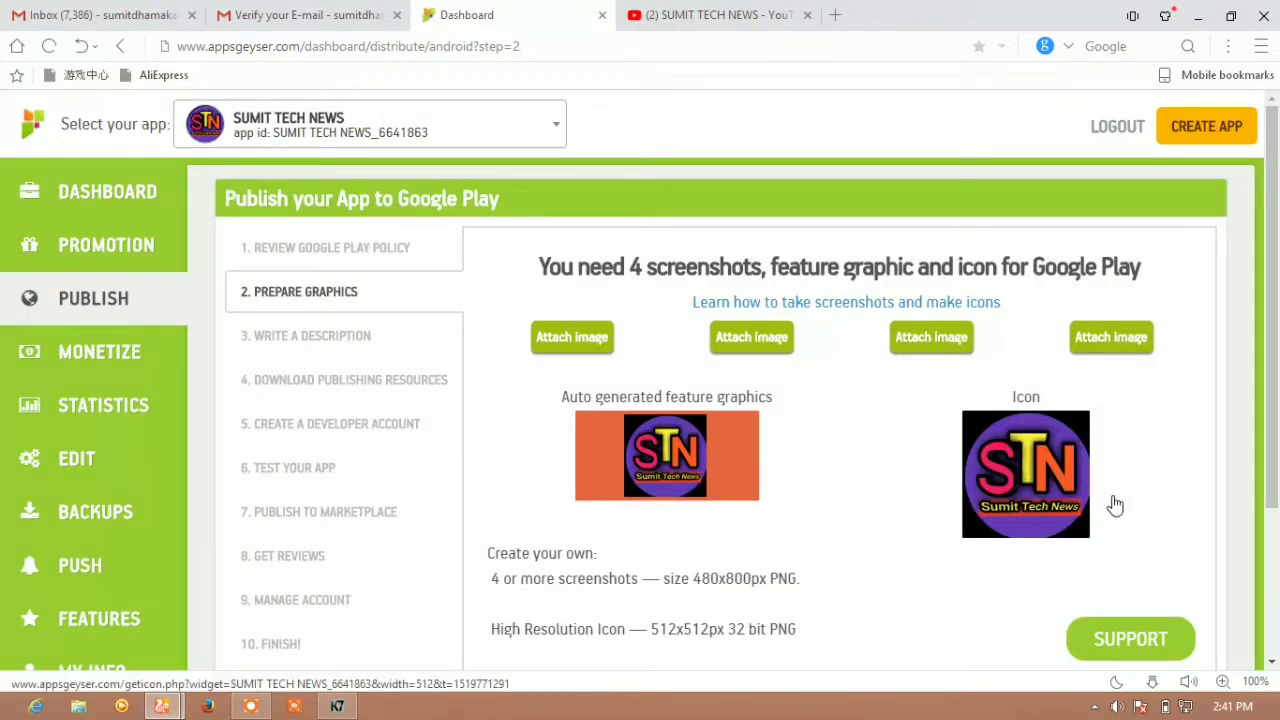
Download the STN icon as icon.png and confirm 'I HAVE SCREENSHOTS & ICON!'
{"action": "left_click", "coordinate": [1048, 447]}
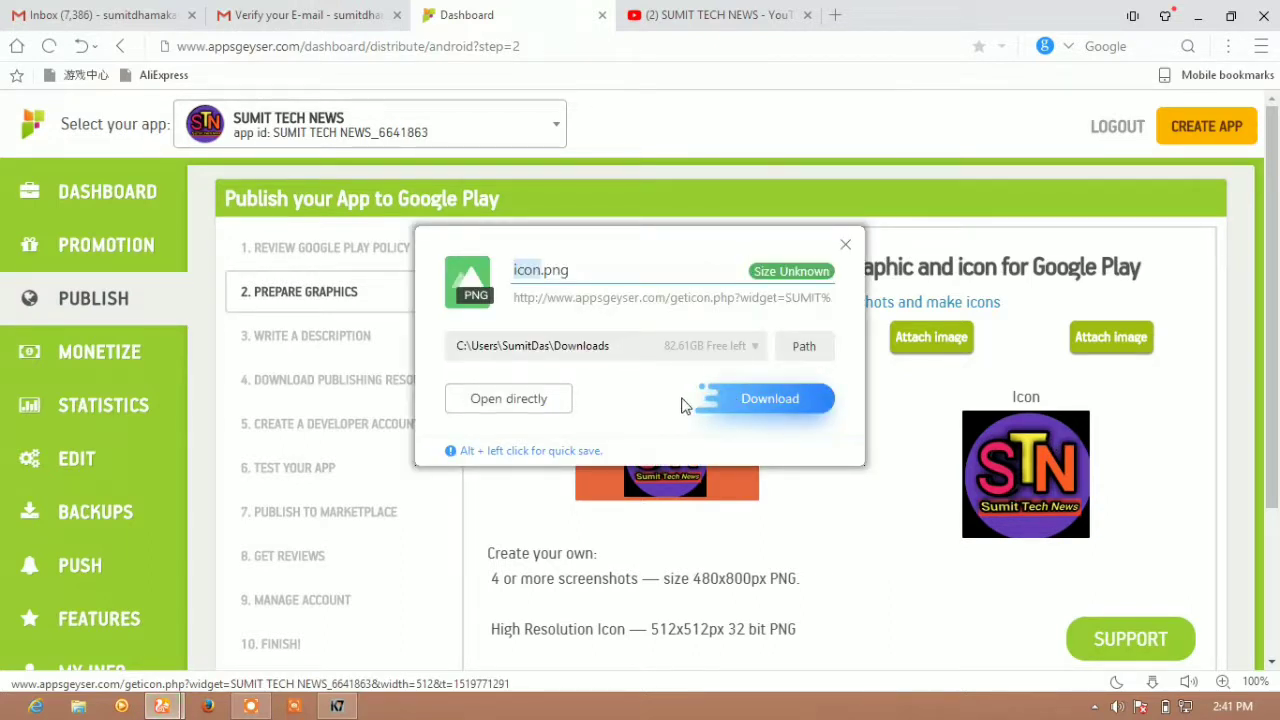
{"action": "left_click", "coordinate": [846, 244]}
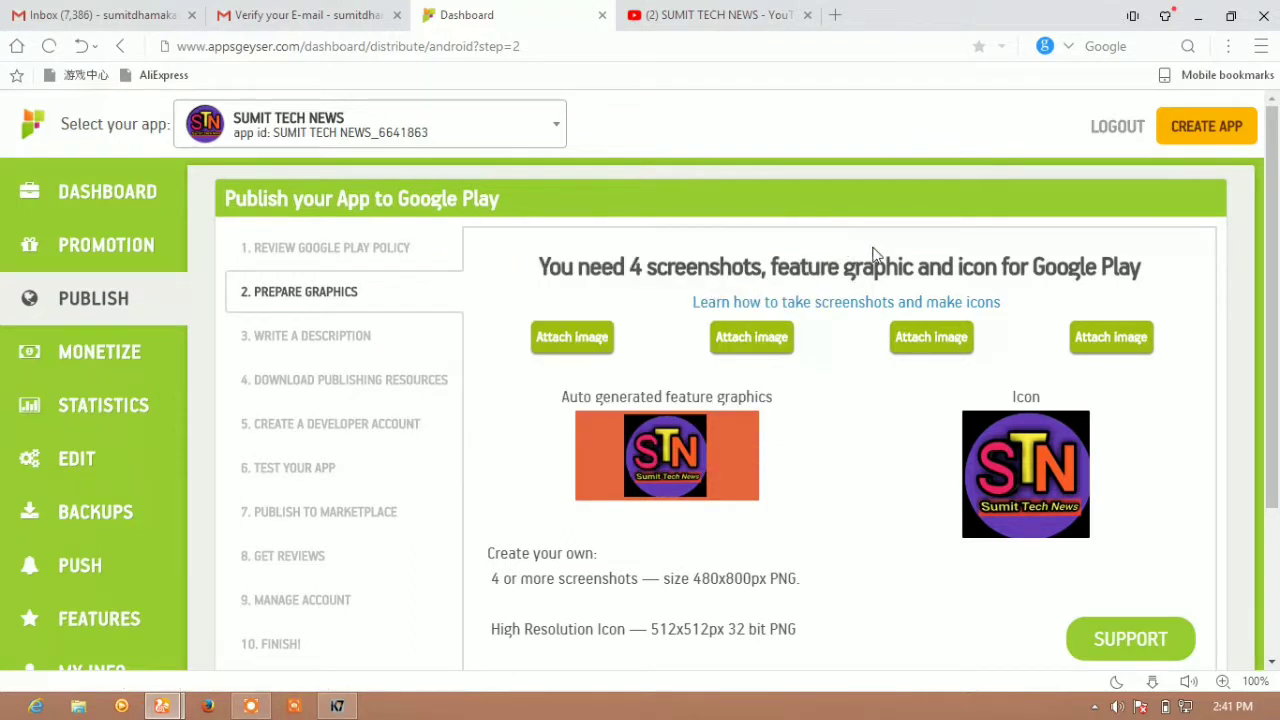
{"action": "scroll", "coordinate": [1277, 343], "scroll_direction": "down", "scroll_amount": 2}
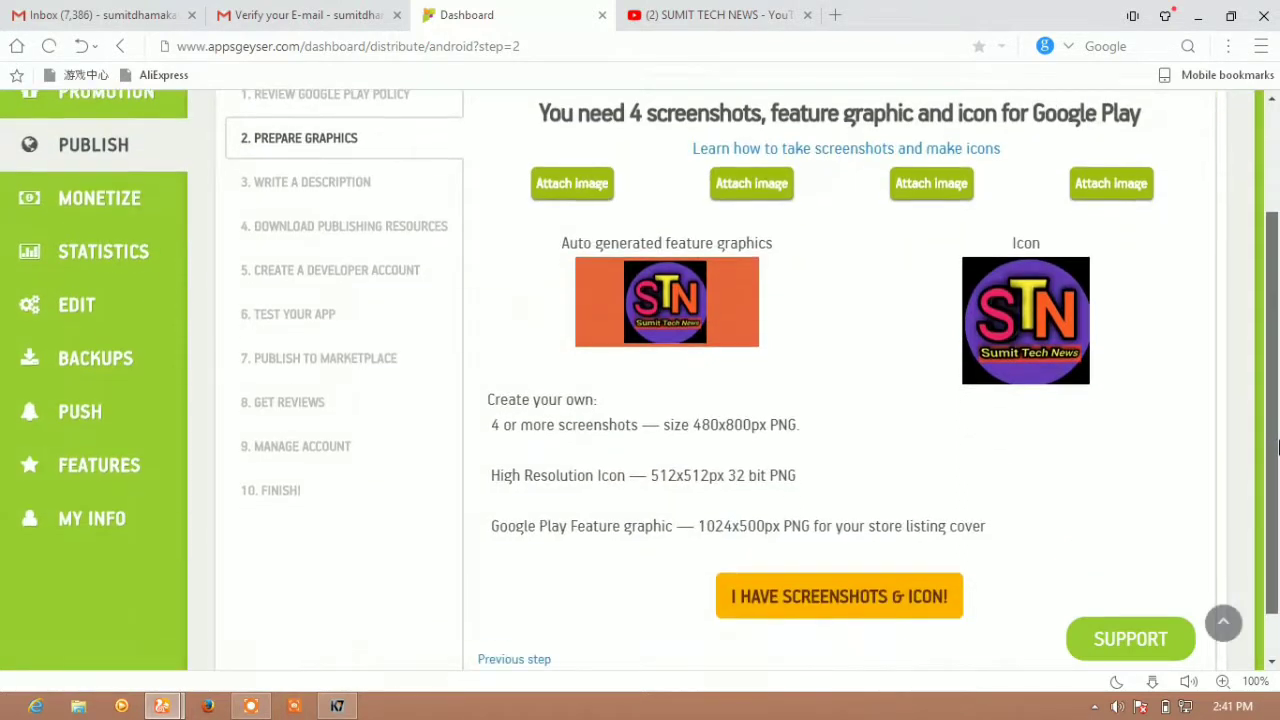
{"action": "left_click", "coordinate": [872, 612]}
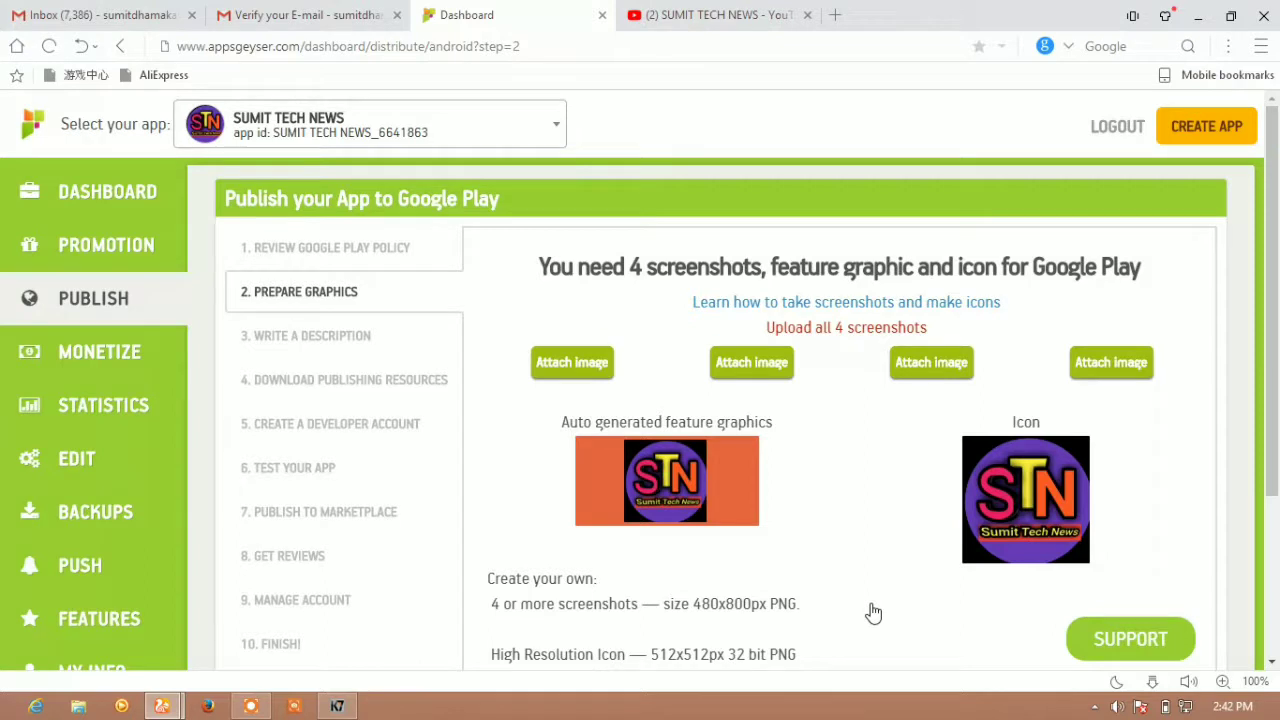
{"action": "left_click_drag", "start_coordinate": [1275, 457], "coordinate": [1277, 597]}
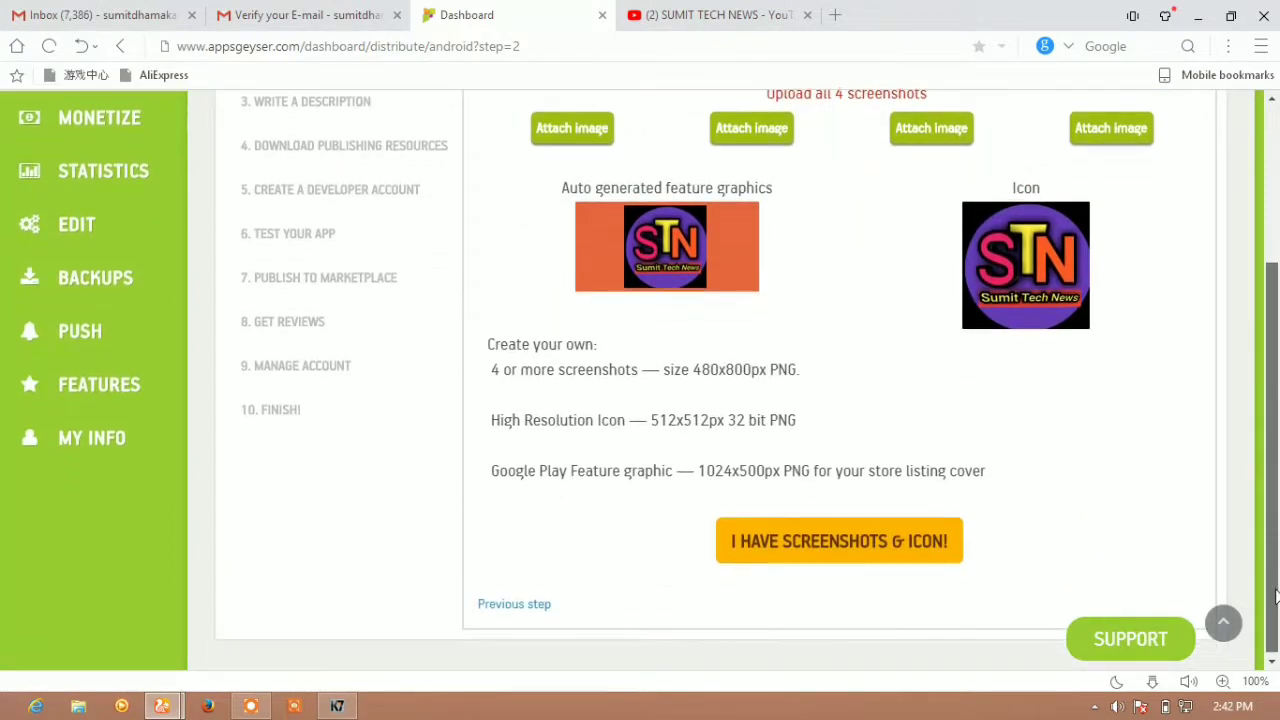
{"action": "scroll", "coordinate": [1247, 450], "scroll_direction": "up", "scroll_amount": 2}
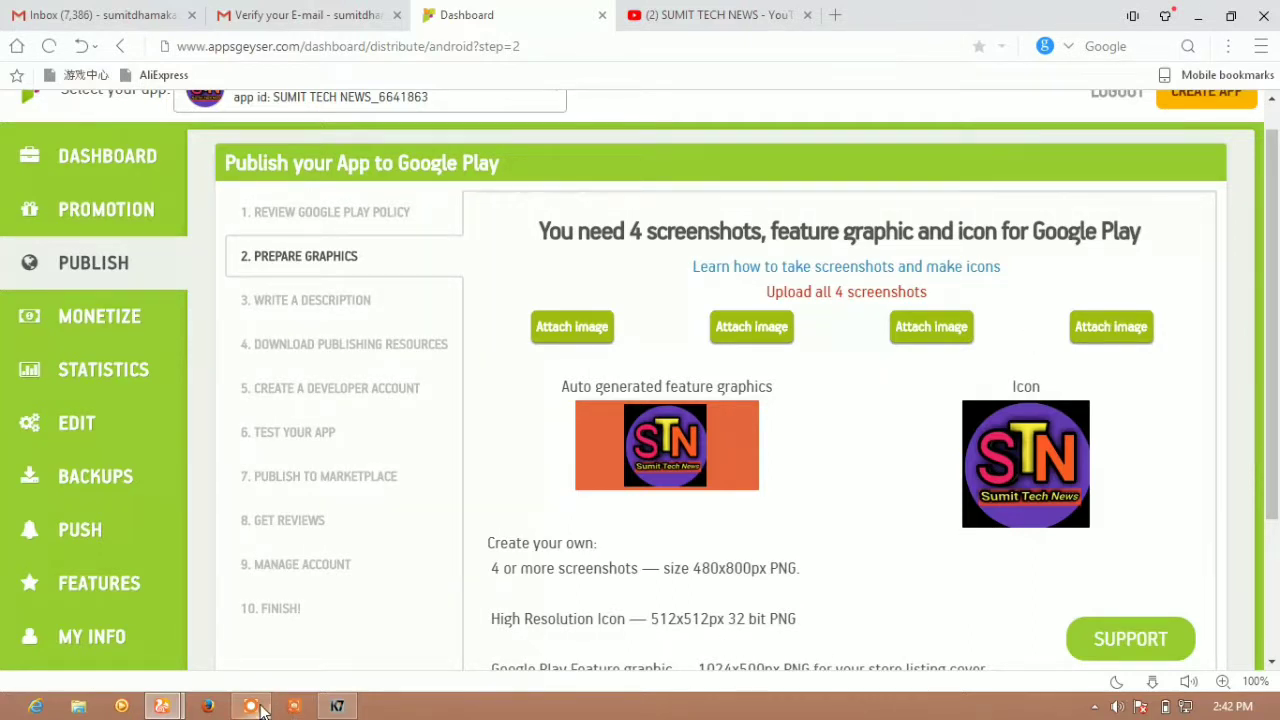
{"action": "left_click", "coordinate": [251, 706]}
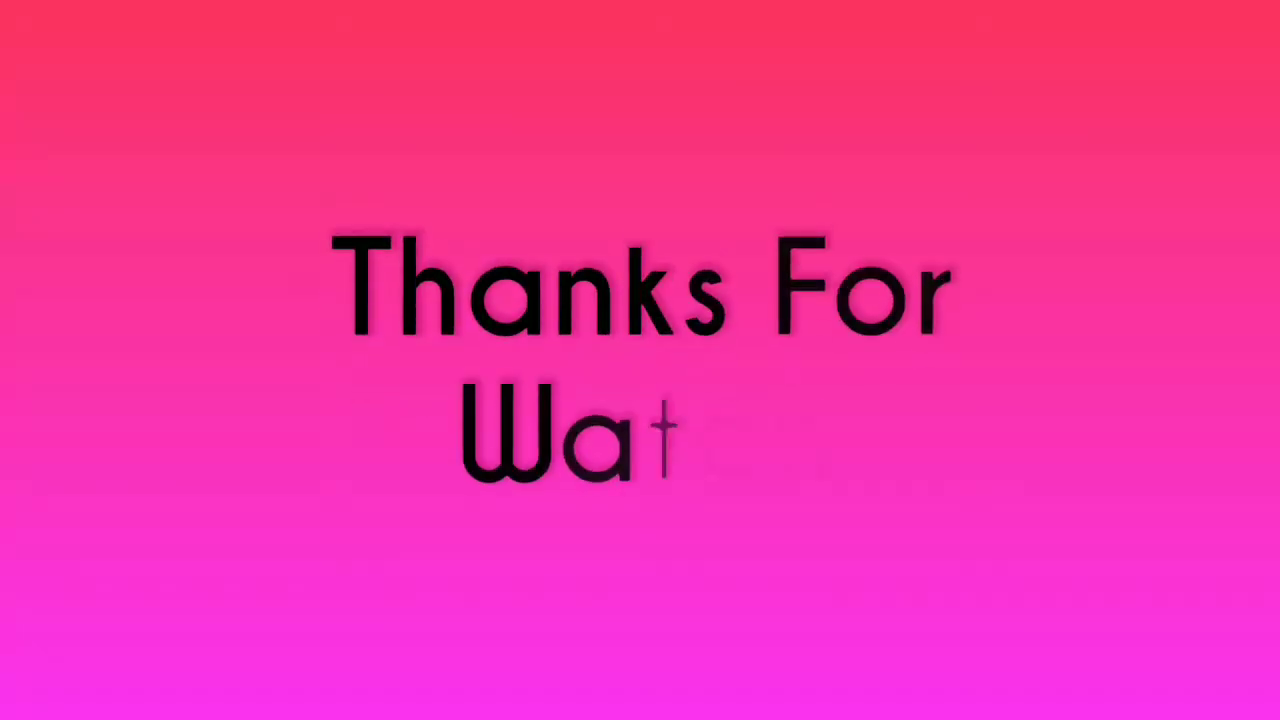